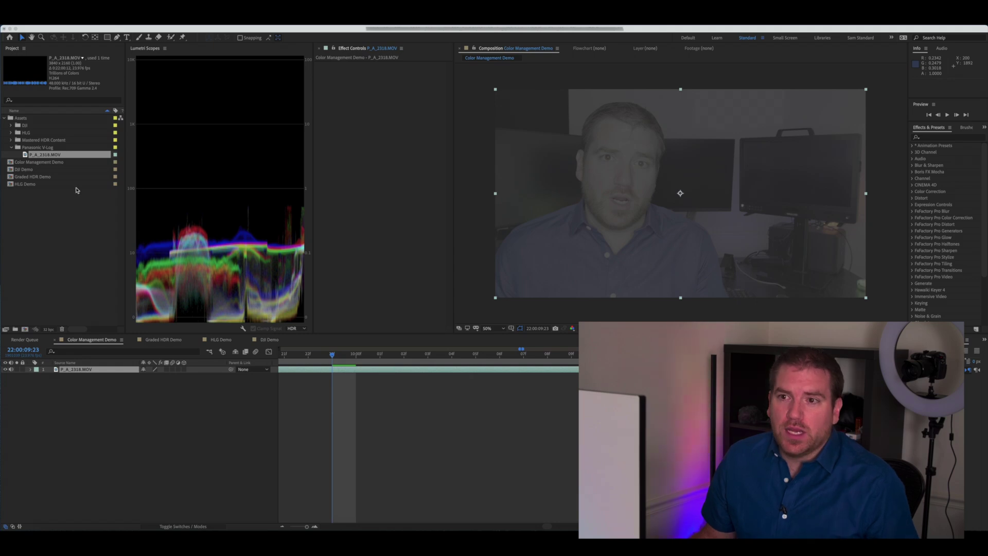
Assign the Panasonic V-Gamut V-Log profile to P_A_2318.MOV in its Interpret Footage color settings
{"action": "right_click", "coordinate": [40, 156]}
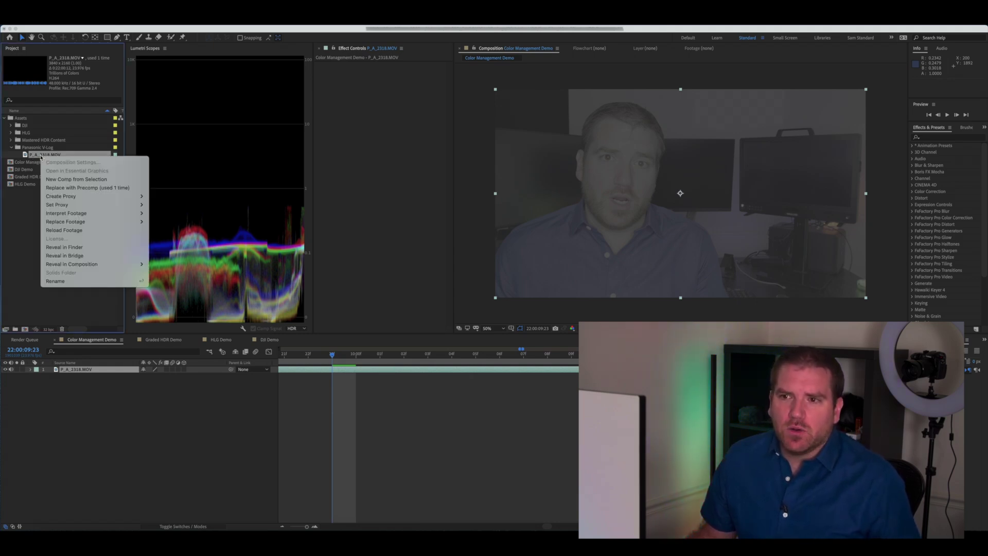
{"action": "mouse_move", "coordinate": [119, 214]}
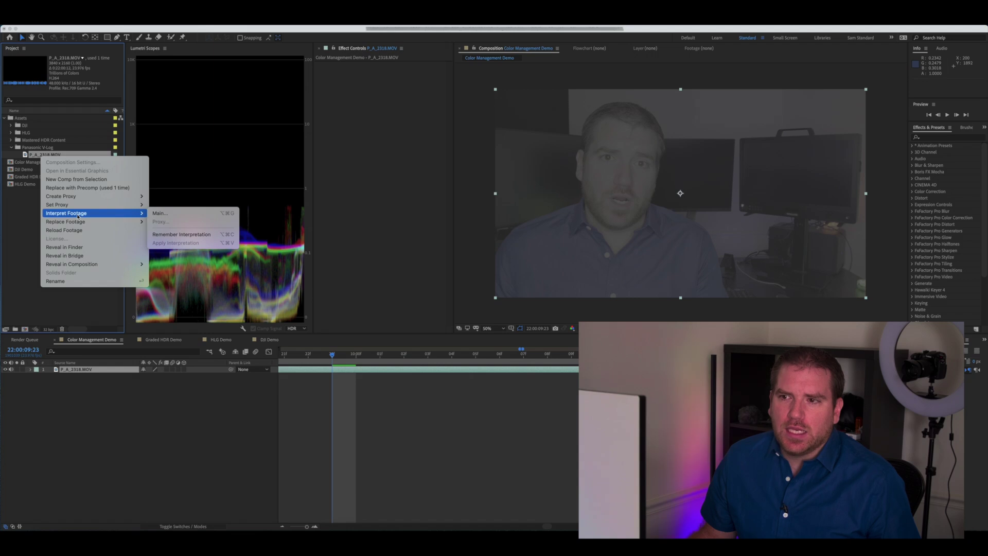
{"action": "left_click", "coordinate": [172, 215]}
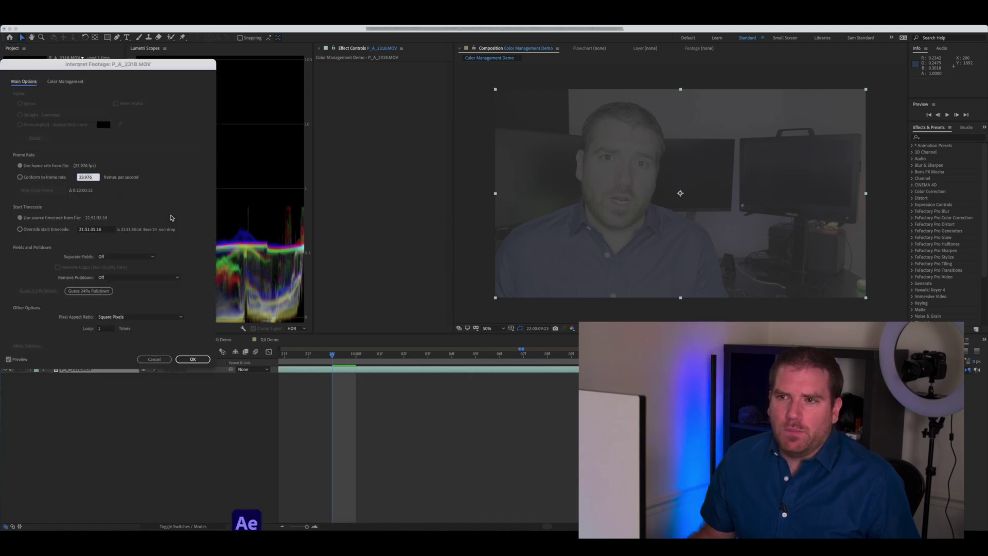
{"action": "left_click", "coordinate": [66, 82]}
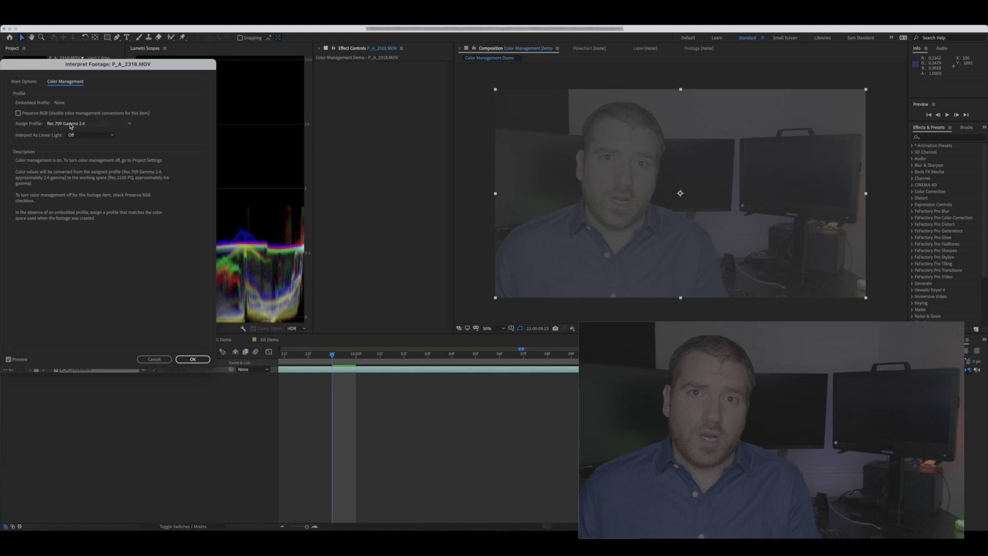
{"action": "left_click", "coordinate": [101, 124]}
{"action": "scroll", "coordinate": [116, 332], "scroll_direction": "down", "scroll_amount": 5}
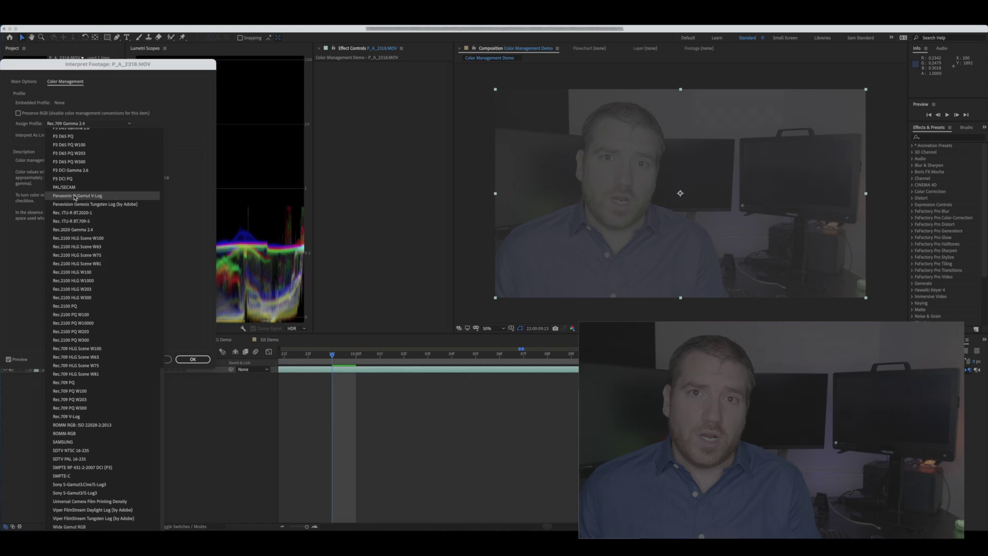
{"action": "left_click", "coordinate": [78, 196]}
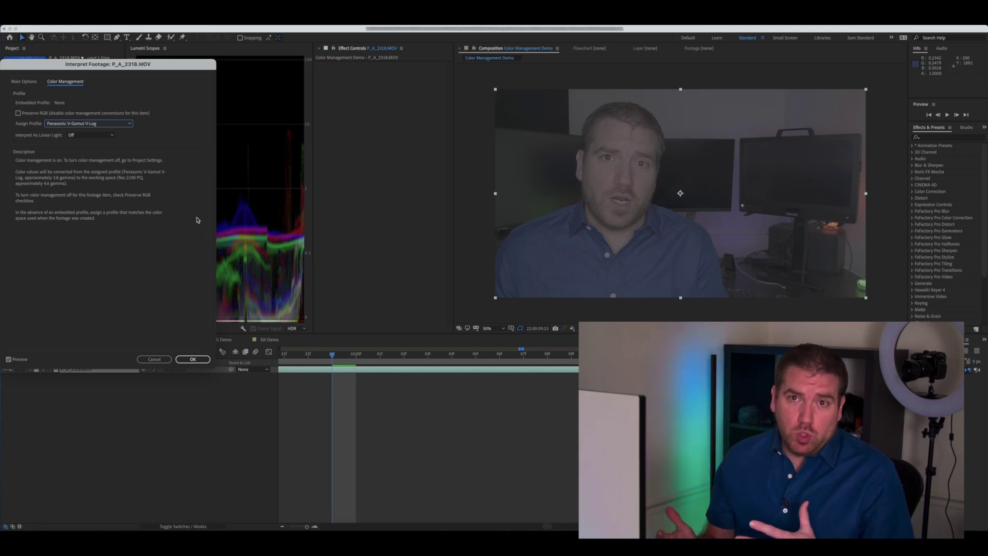
{"action": "left_click", "coordinate": [193, 358]}
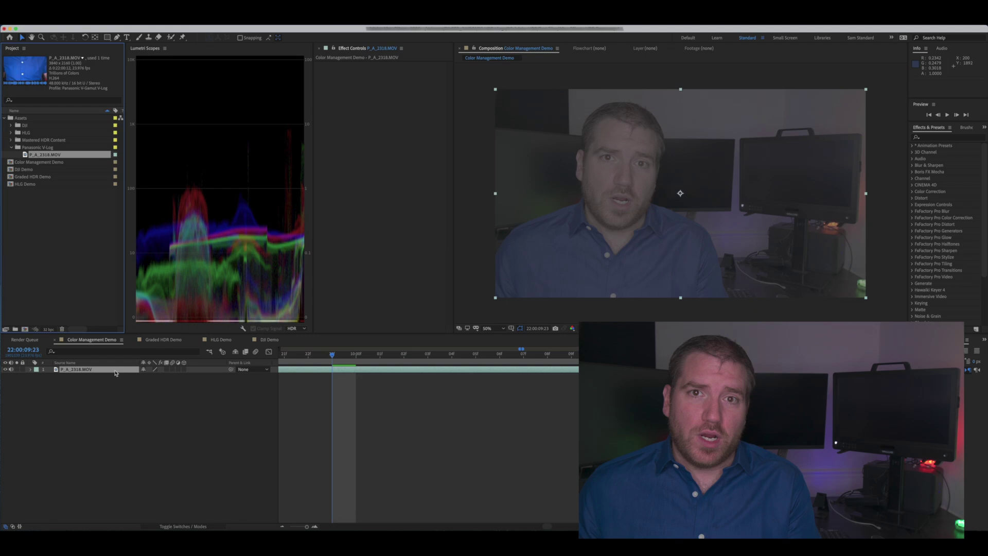
Find Lumetri Color by searching 'lum' and apply it to the P_A_2318.MOV layer
{"action": "left_click", "coordinate": [943, 138]}
{"action": "type", "text": "lum"}
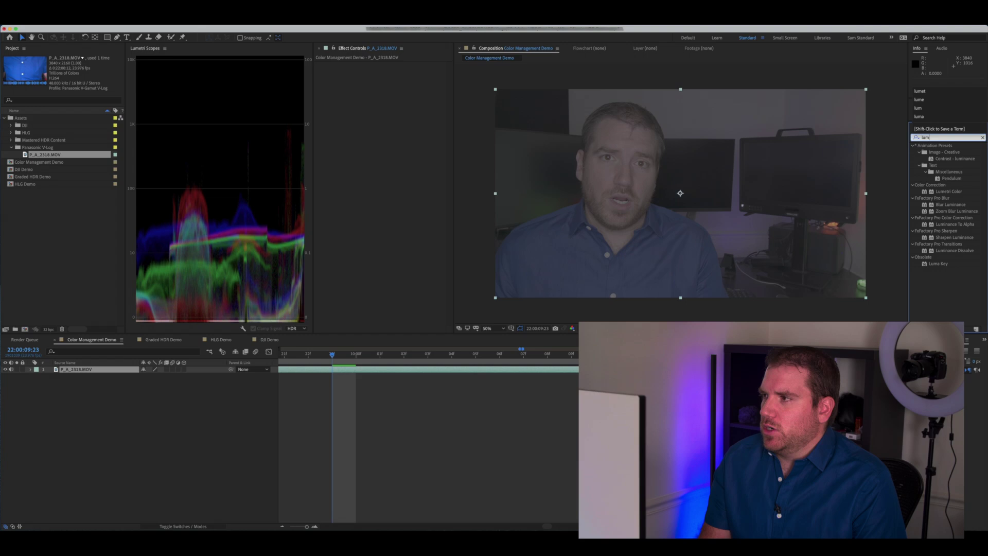
{"action": "left_click_drag", "start_coordinate": [949, 191], "coordinate": [376, 271]}
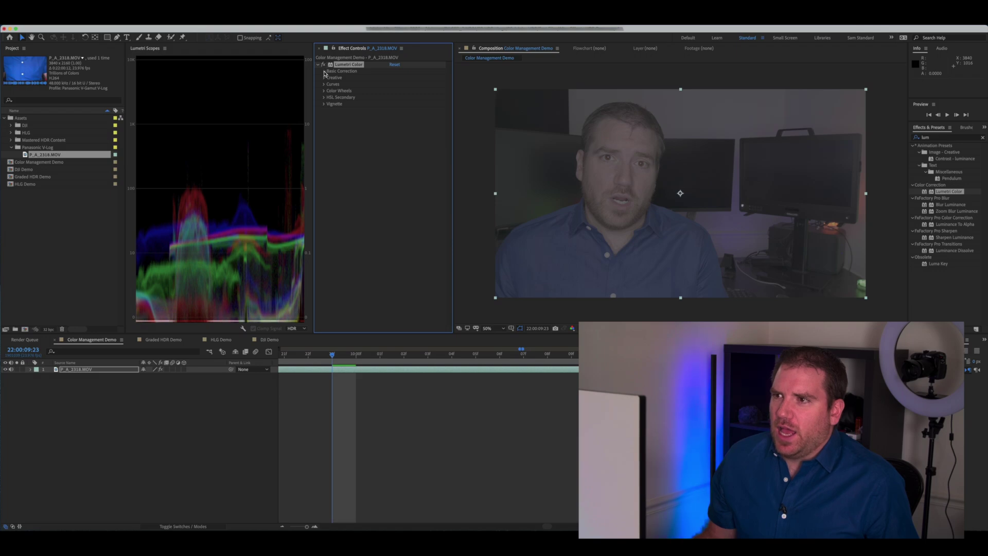
In Basic Correction, raise exposure to 0.6, set contrast to 91.0 and adjust temperature
{"action": "left_click", "coordinate": [344, 72]}
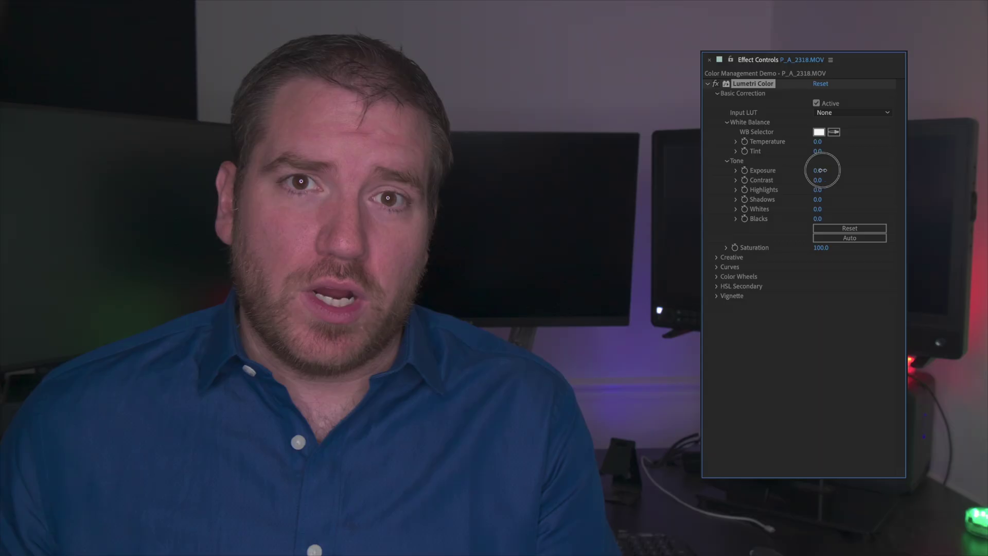
{"action": "left_click_drag", "start_coordinate": [833, 170], "coordinate": [827, 178]}
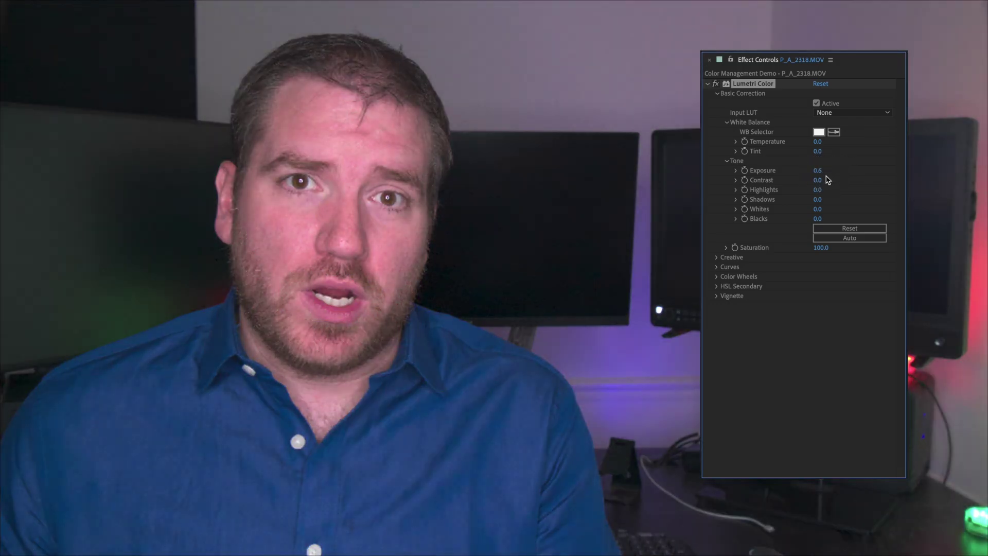
{"action": "left_click", "coordinate": [817, 181]}
{"action": "left_click_drag", "start_coordinate": [833, 180], "coordinate": [887, 185]}
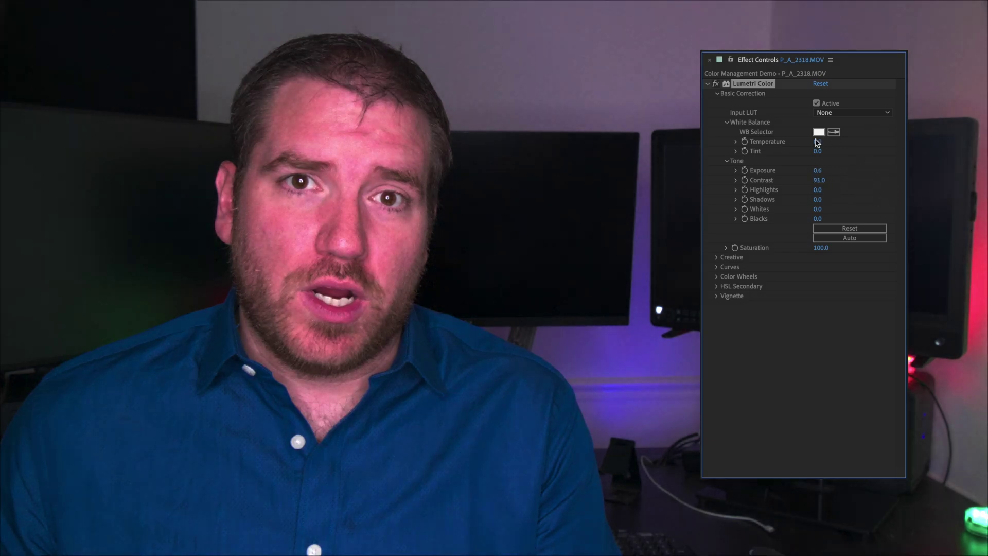
{"action": "mouse_move", "coordinate": [817, 142]}
{"action": "left_mouse_down"}
{"action": "mouse_move", "coordinate": [807, 143]}
{"action": "mouse_move", "coordinate": [827, 145]}
{"action": "left_mouse_up"}
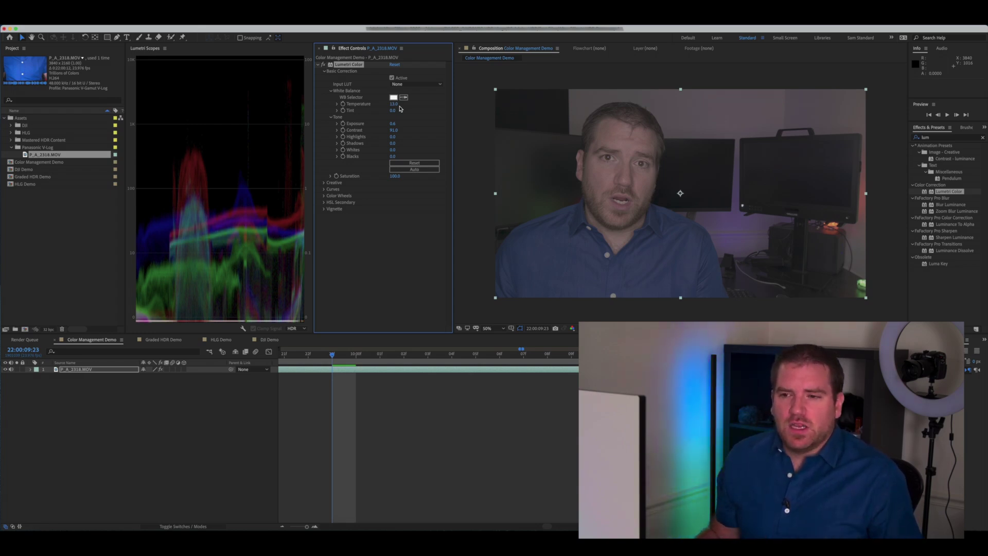
{"action": "left_click", "coordinate": [48, 329]}
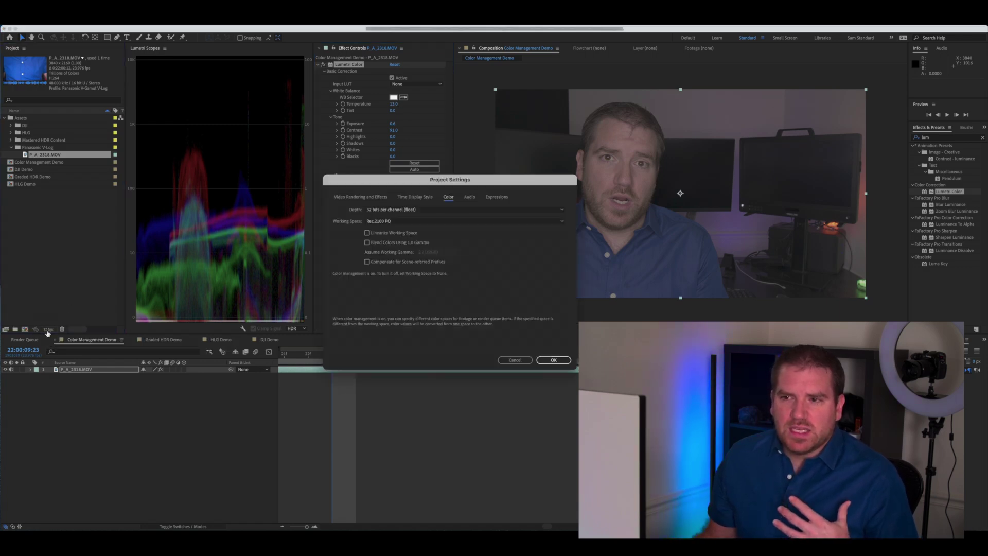
{"action": "left_click", "coordinate": [405, 212]}
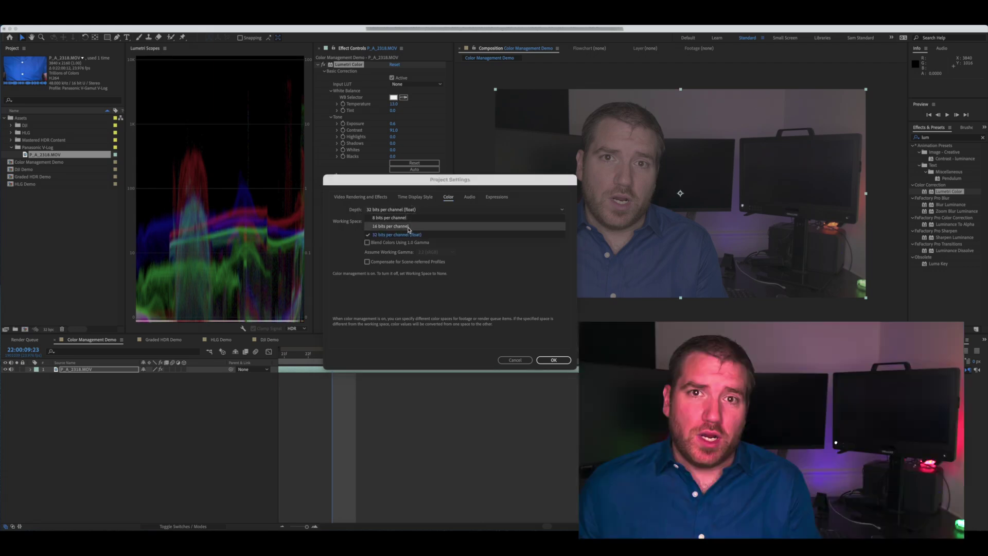
{"action": "left_click", "coordinate": [408, 226]}
{"action": "left_click", "coordinate": [551, 362]}
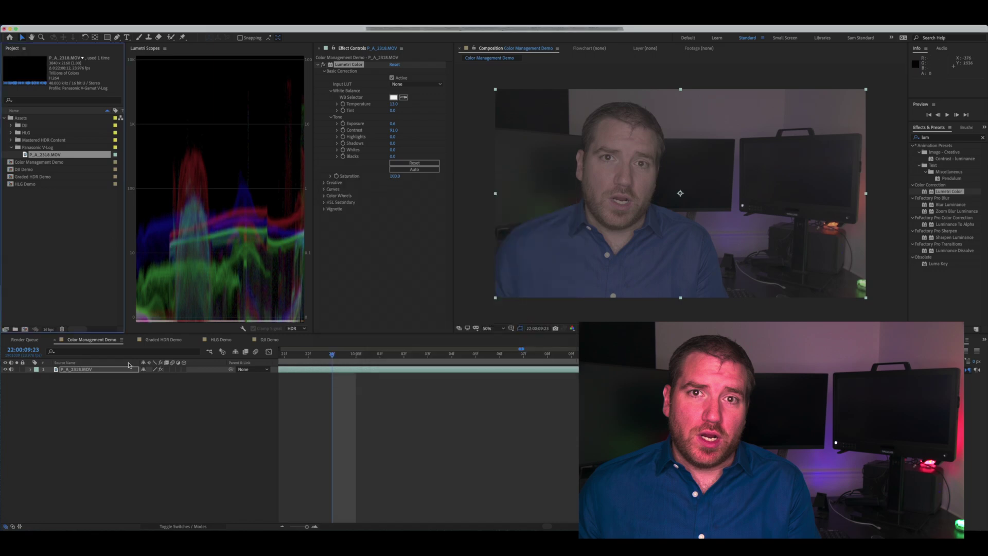
{"action": "left_click", "coordinate": [348, 358]}
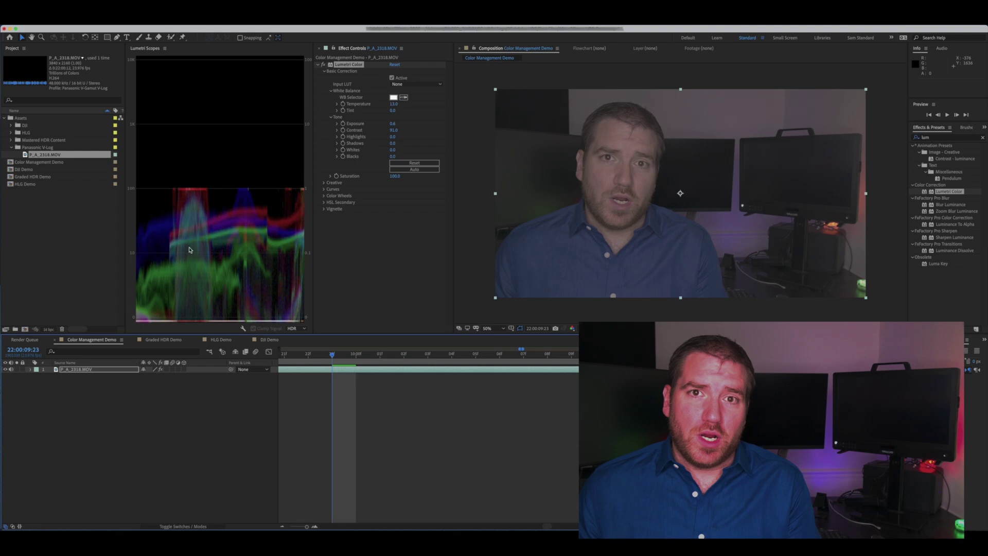
{"action": "left_click", "coordinate": [49, 330]}
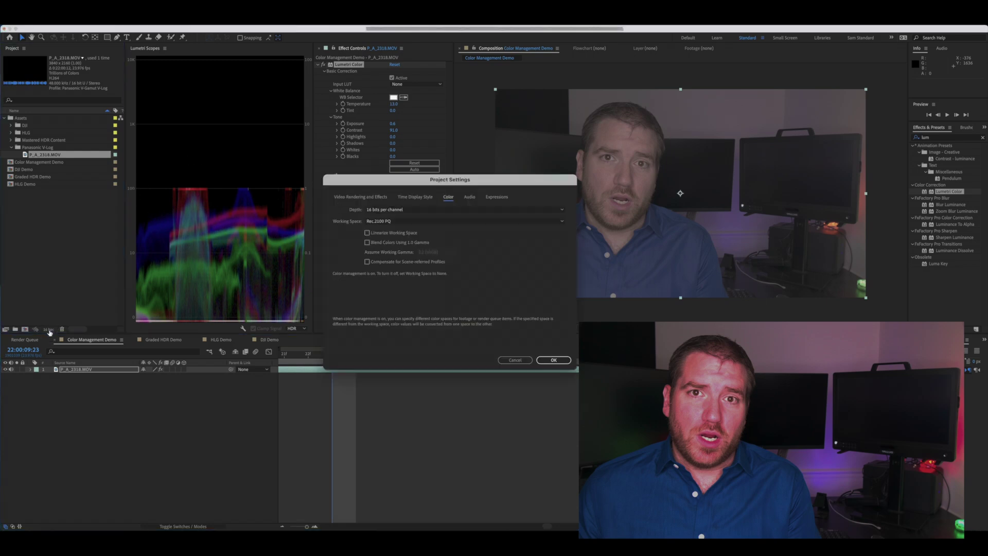
{"action": "left_click", "coordinate": [385, 211]}
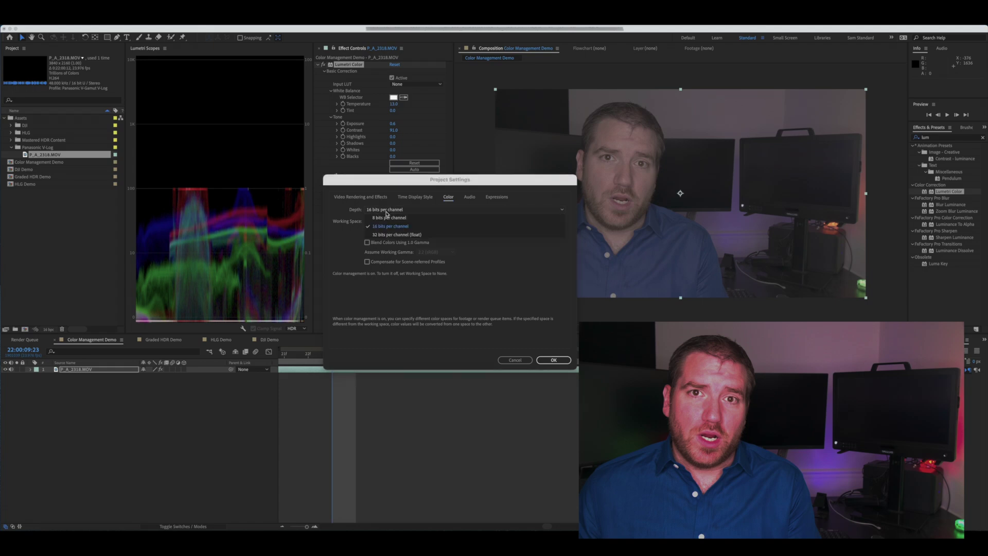
{"action": "left_click", "coordinate": [397, 236]}
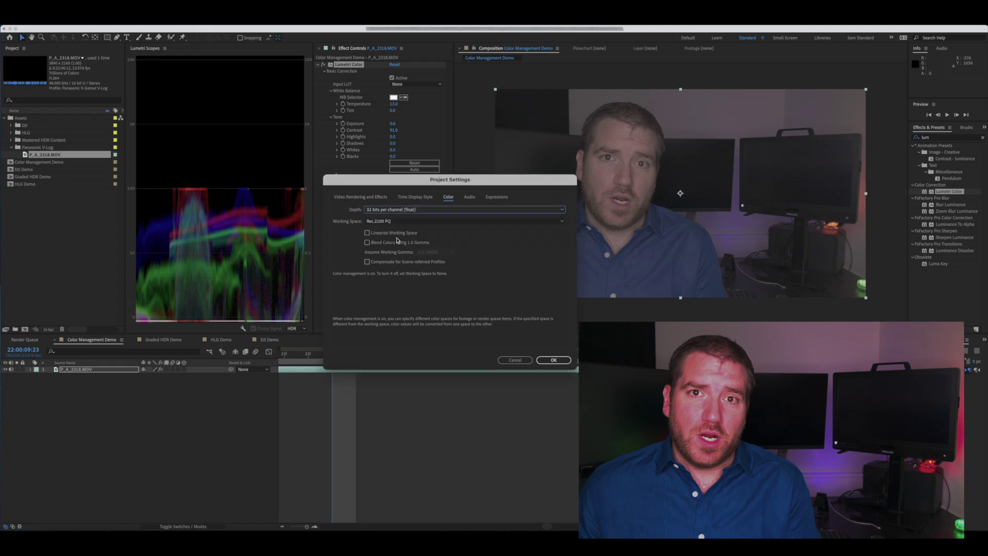
{"action": "left_click", "coordinate": [554, 360]}
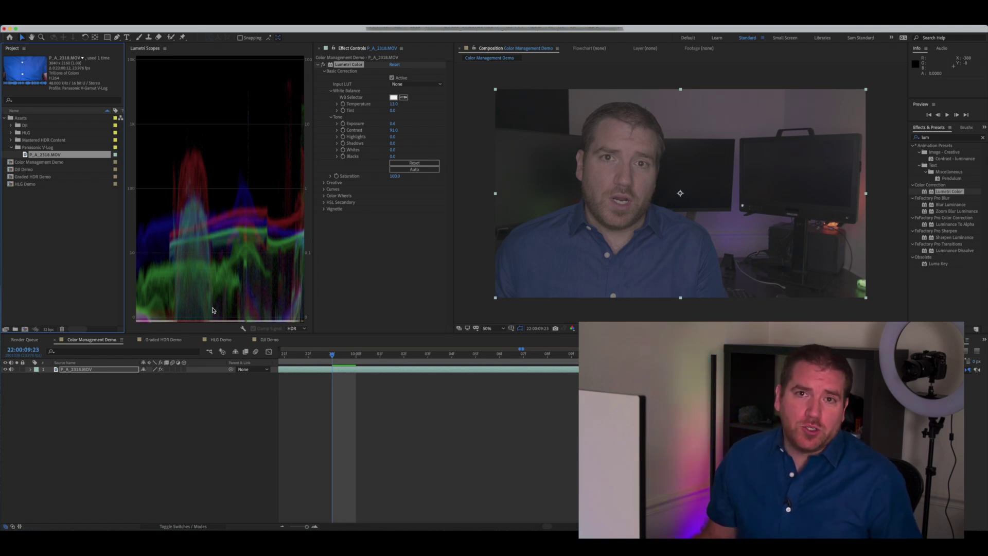
Switch the project working space to Rec.709 Gamma 2.4
{"action": "left_click", "coordinate": [49, 329]}
{"action": "left_click", "coordinate": [427, 222]}
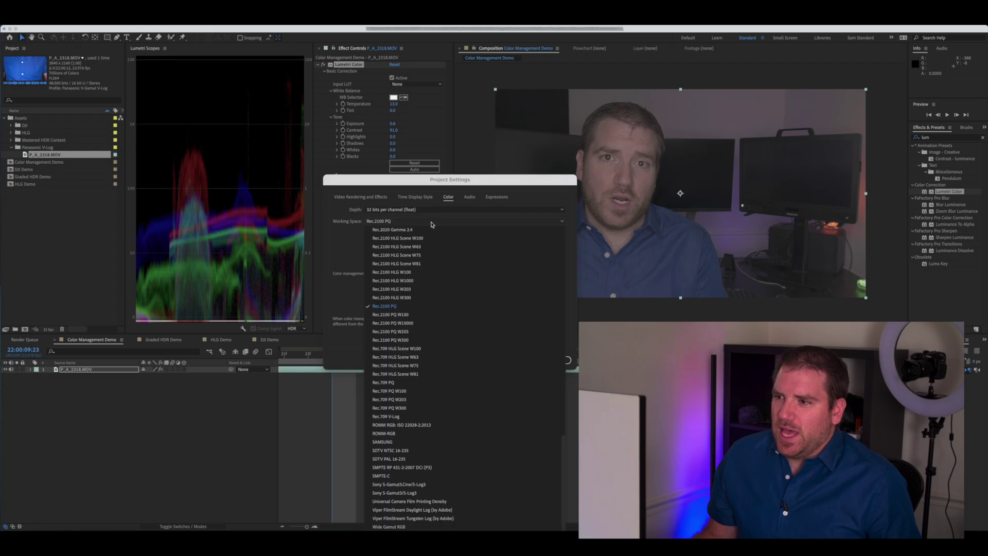
{"action": "scroll", "coordinate": [406, 291], "scroll_direction": "up", "scroll_amount": 15}
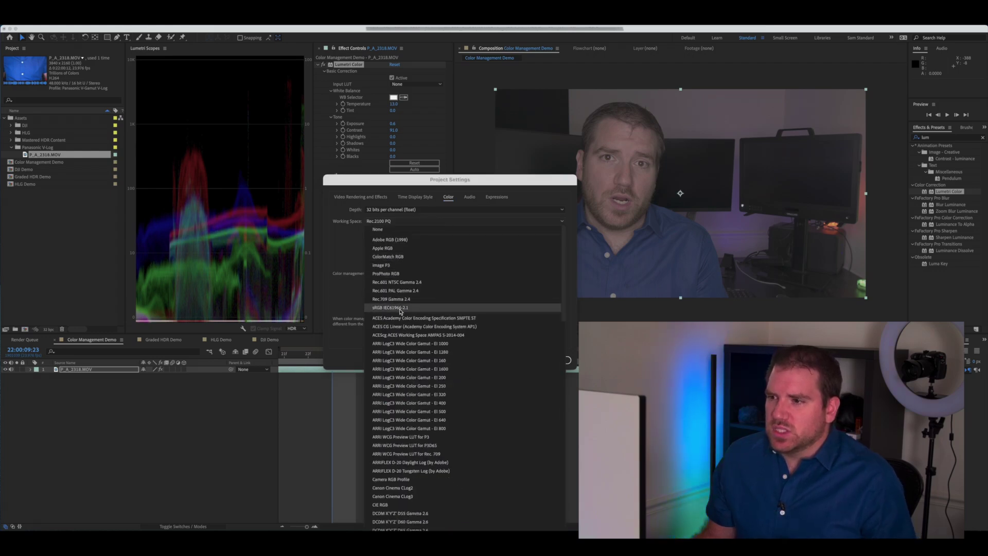
{"action": "left_click", "coordinate": [401, 300]}
{"action": "left_click", "coordinate": [566, 360]}
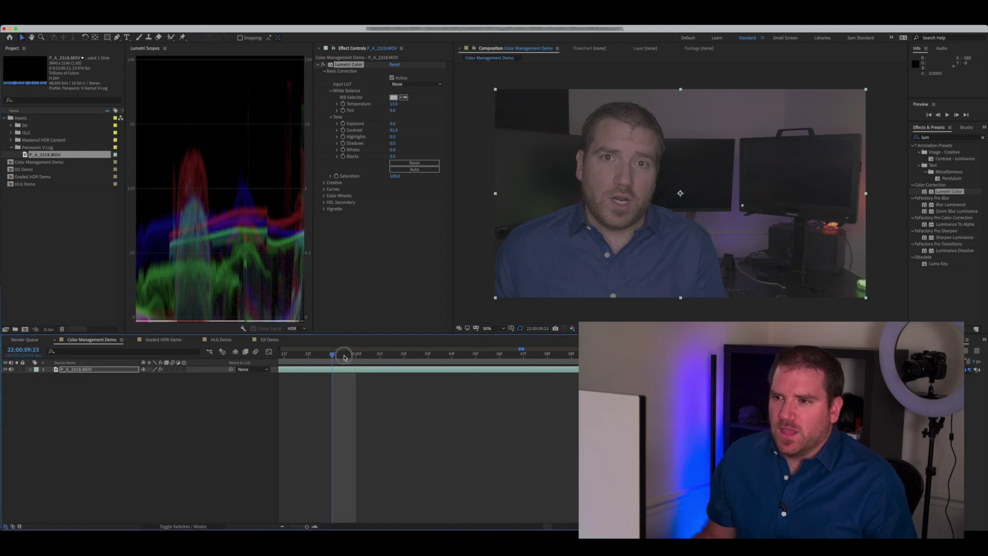
Step one frame forward, then take Lumetri exposure down to -1.6 and up to 1.7
{"action": "left_click_drag", "start_coordinate": [338, 354], "coordinate": [345, 359]}
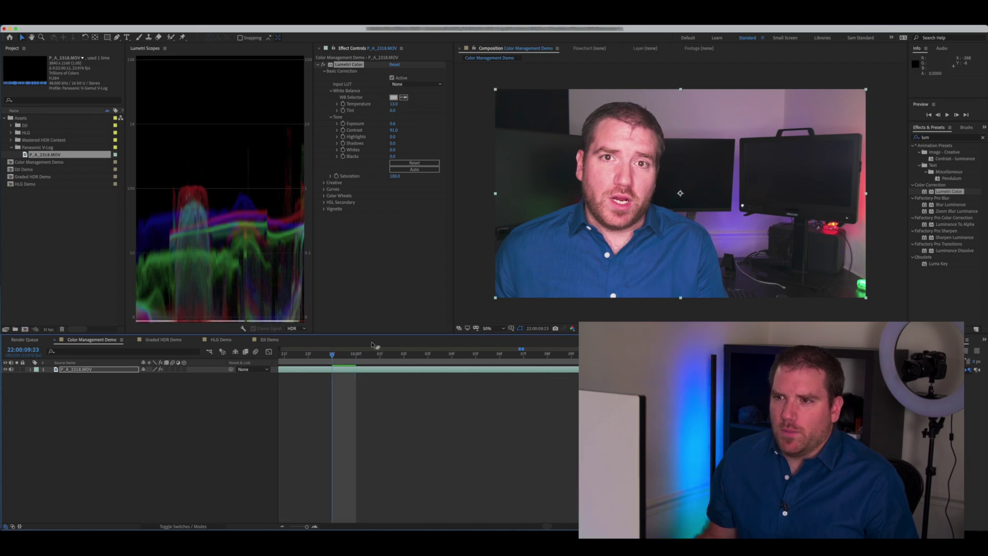
{"action": "left_click_drag", "start_coordinate": [393, 127], "coordinate": [390, 127]}
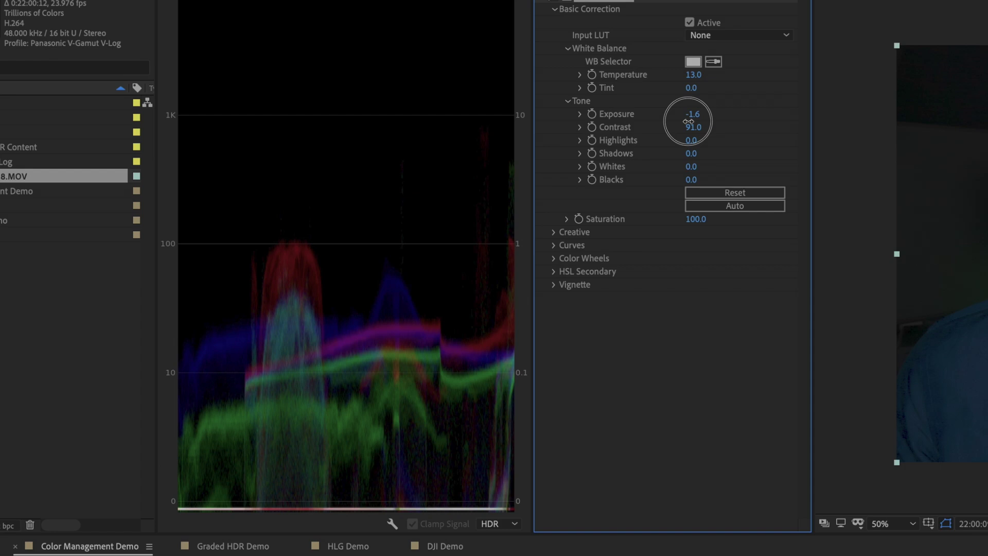
{"action": "left_click_drag", "start_coordinate": [688, 121], "coordinate": [712, 122]}
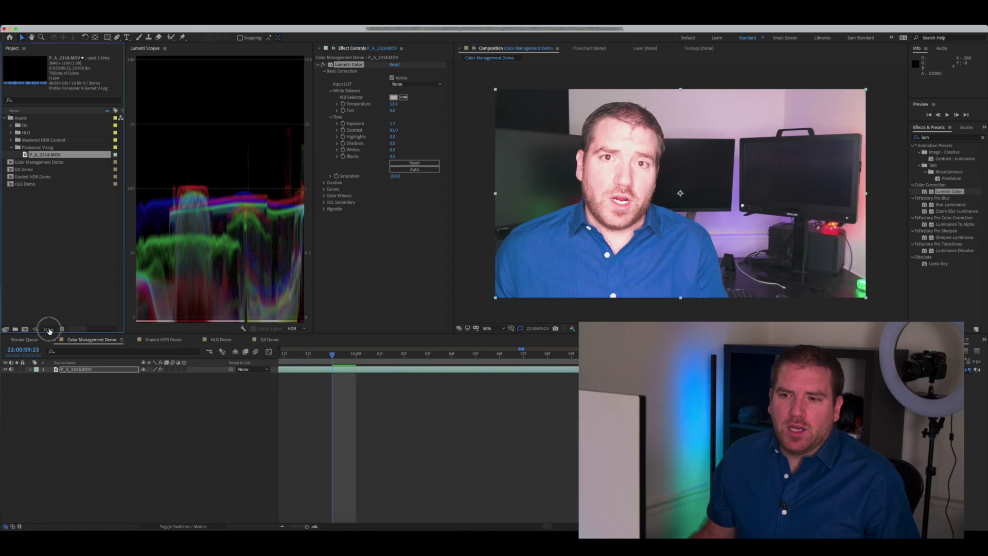
Return the working space to Rec.2100 PQ and lower the clip's Lumetri exposure slightly
{"action": "key", "text": "super+alt+shift+k"}
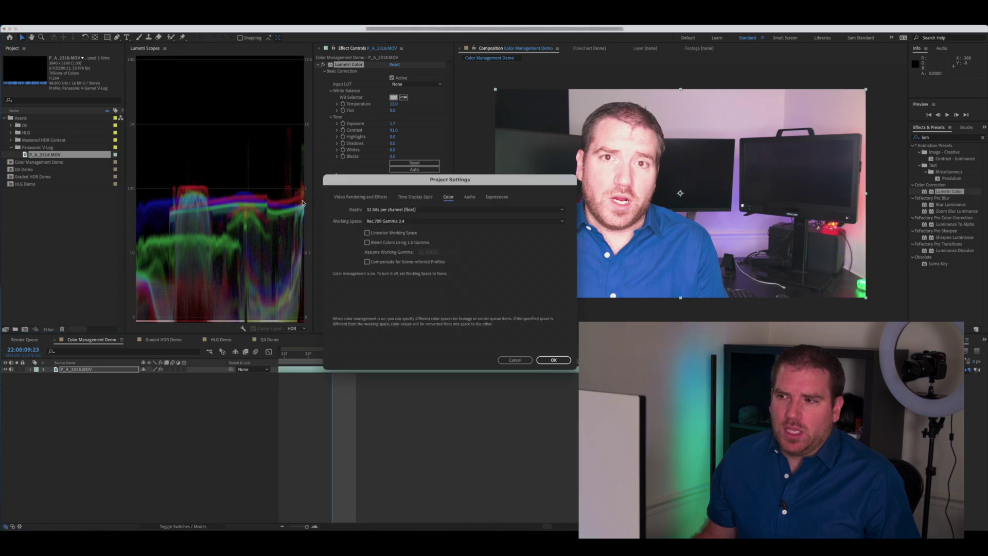
{"action": "left_click", "coordinate": [393, 225]}
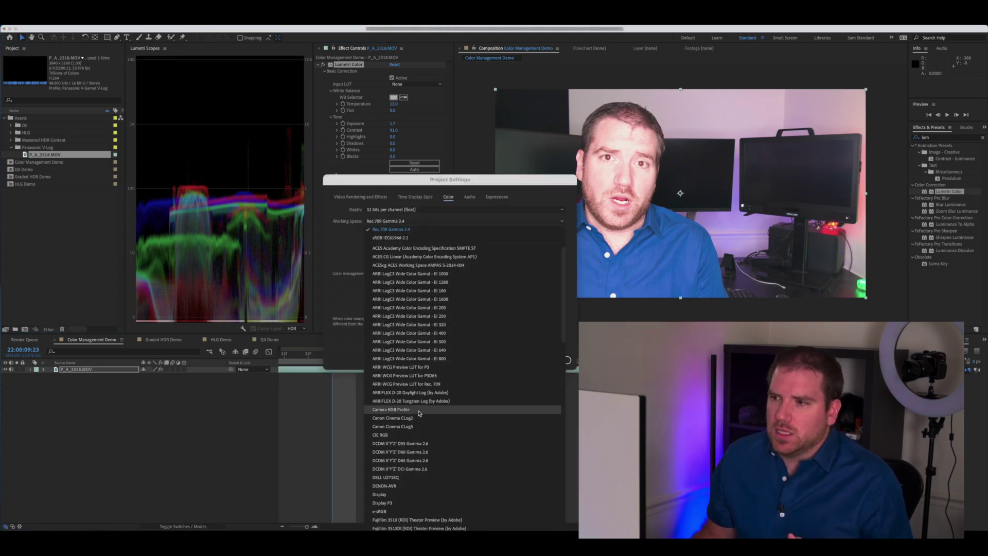
{"action": "scroll", "coordinate": [418, 412], "scroll_direction": "down", "scroll_amount": 15}
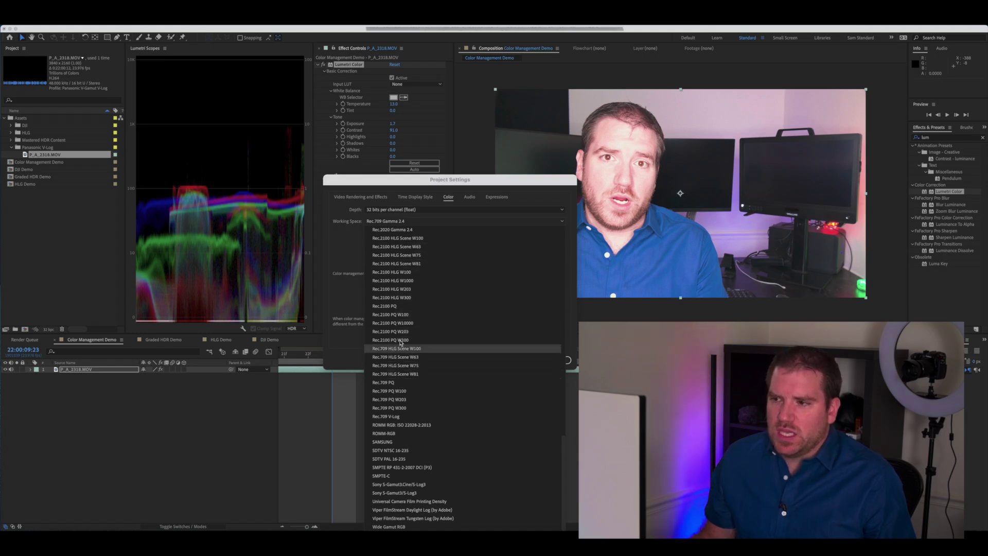
{"action": "left_click", "coordinate": [389, 307]}
{"action": "left_click", "coordinate": [551, 360]}
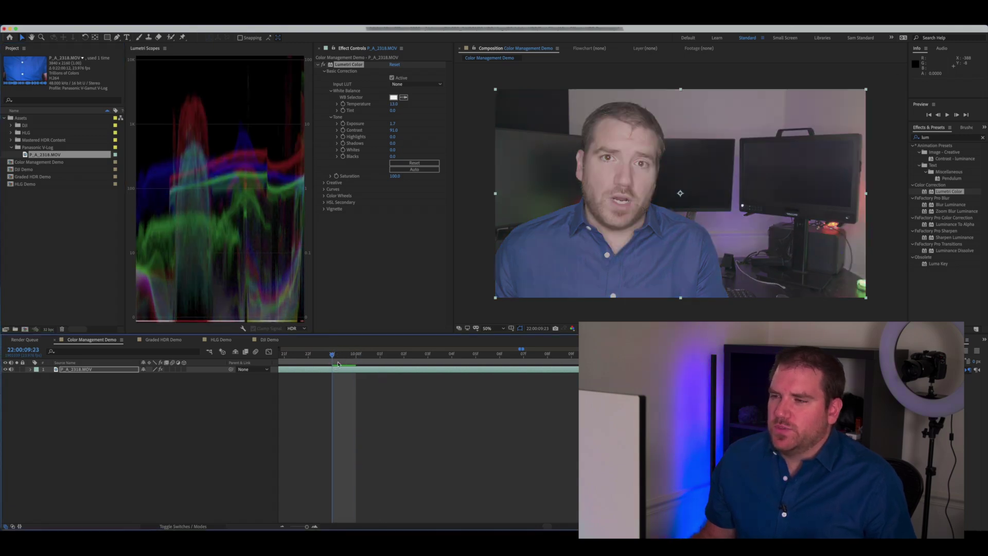
{"action": "left_click_drag", "start_coordinate": [392, 126], "coordinate": [390, 125]}
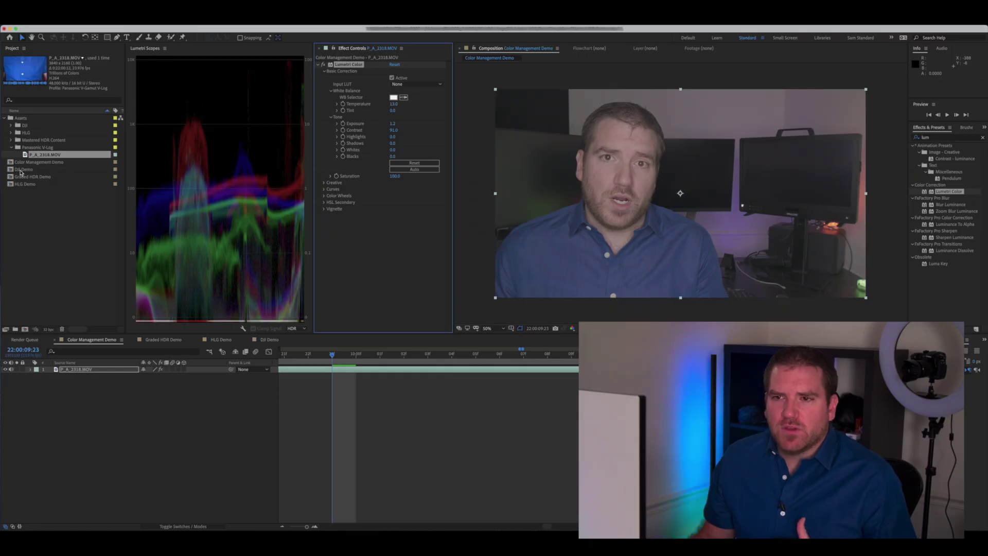
Open DJI Demo and check DJI_0026.MOV's assigned profile, leaving it at Rec.709 Gamma 2.4
{"action": "double_click", "coordinate": [21, 170]}
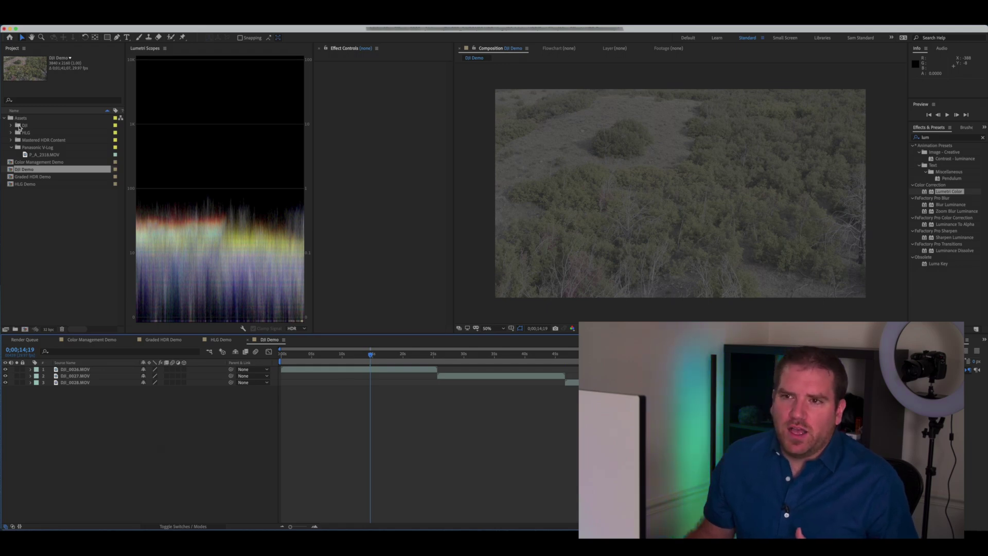
{"action": "left_click", "coordinate": [10, 125]}
{"action": "right_click", "coordinate": [41, 133]}
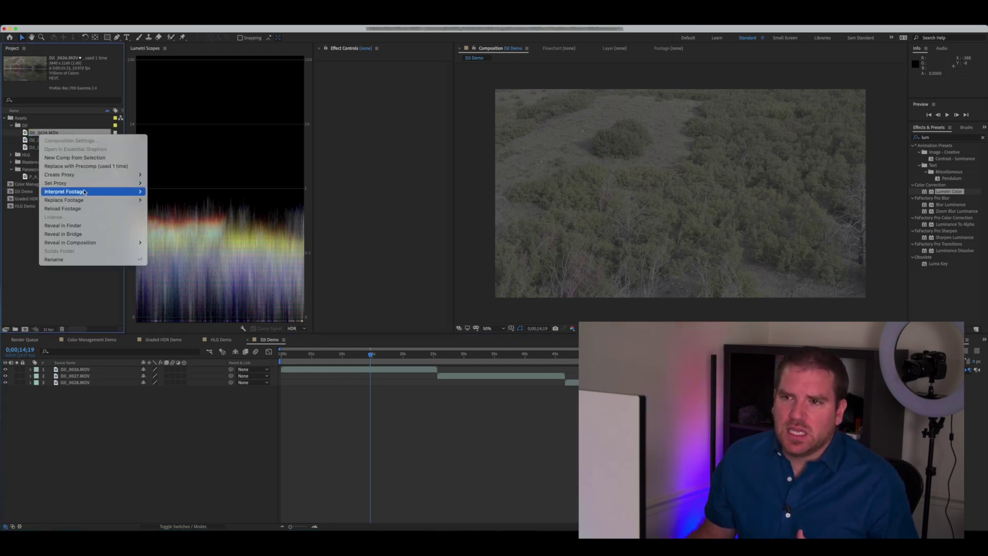
{"action": "mouse_move", "coordinate": [84, 192]}
{"action": "left_click", "coordinate": [177, 192]}
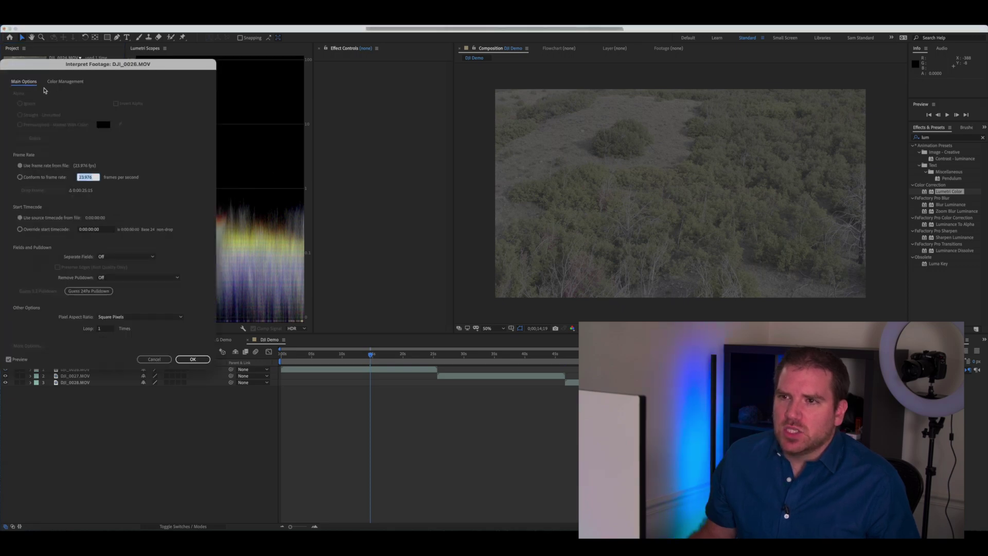
{"action": "left_click", "coordinate": [65, 81]}
{"action": "left_click", "coordinate": [65, 124]}
{"action": "scroll", "coordinate": [110, 304], "scroll_direction": "up", "scroll_amount": 3}
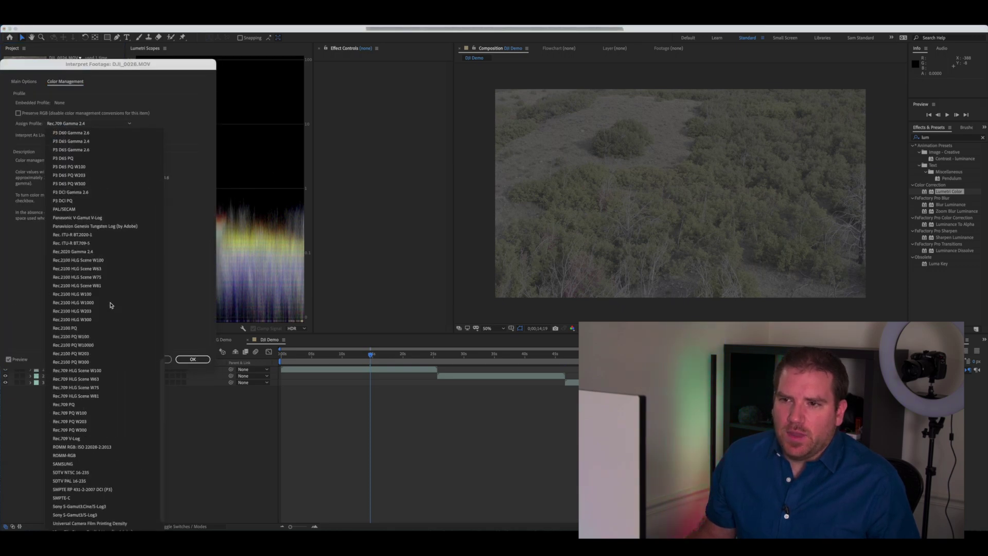
{"action": "scroll", "coordinate": [93, 401], "scroll_direction": "down", "scroll_amount": 5}
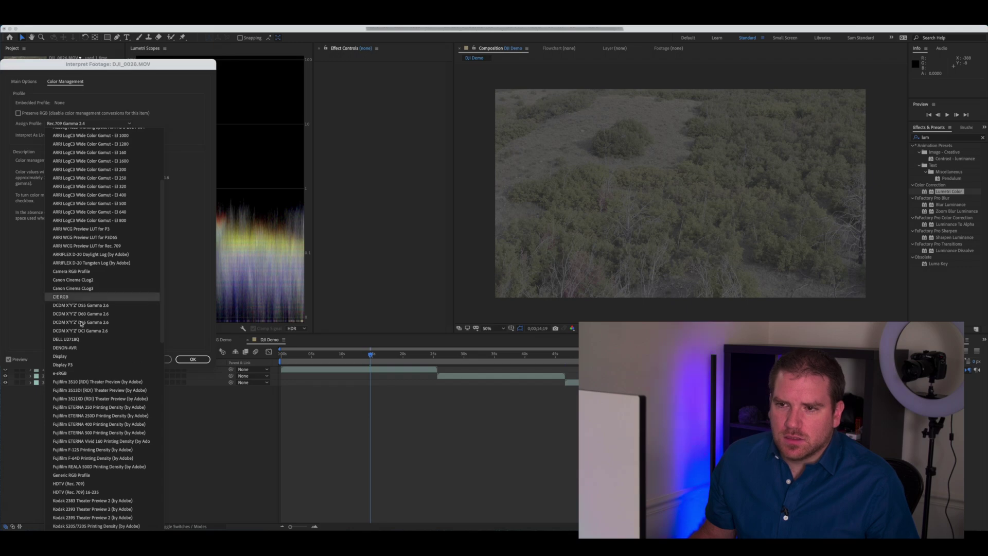
{"action": "left_click", "coordinate": [191, 309]}
{"action": "left_click", "coordinate": [155, 359]}
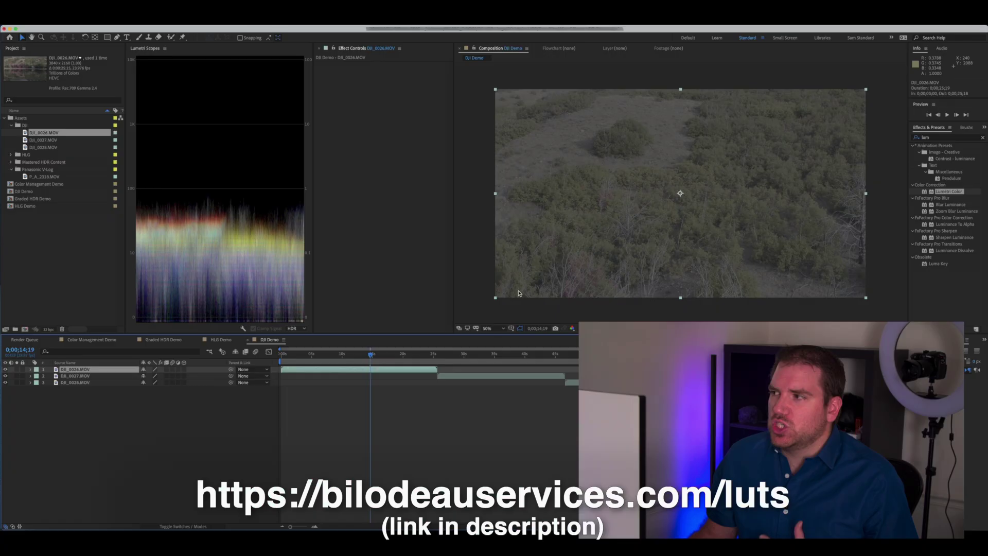
Apply Lumetri Color to DJI_0026.MOV with the DJI D-Gamut .cube file as its input LUT
{"action": "left_click_drag", "start_coordinate": [948, 191], "coordinate": [391, 150]}
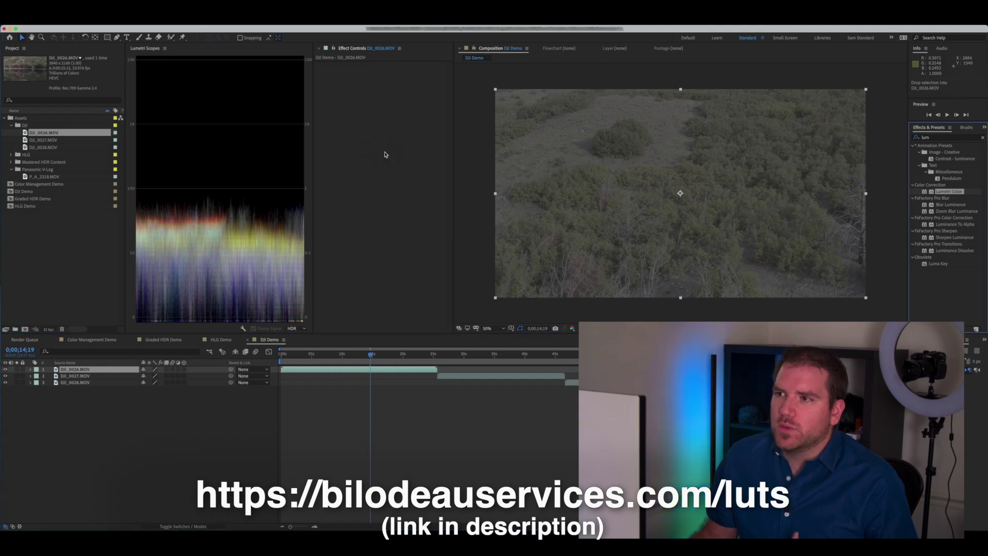
{"action": "left_click", "coordinate": [325, 72]}
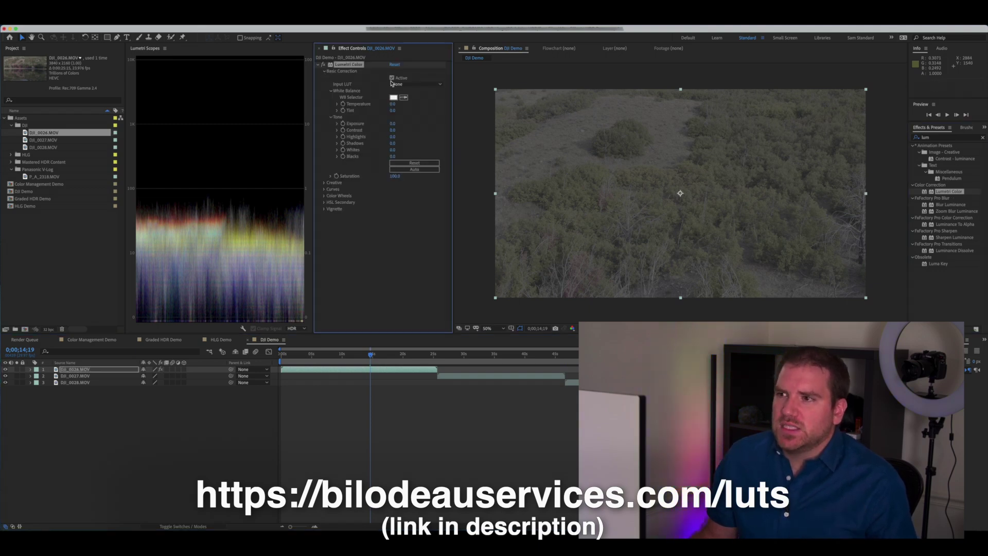
{"action": "left_click", "coordinate": [410, 85]}
{"action": "left_click", "coordinate": [412, 94]}
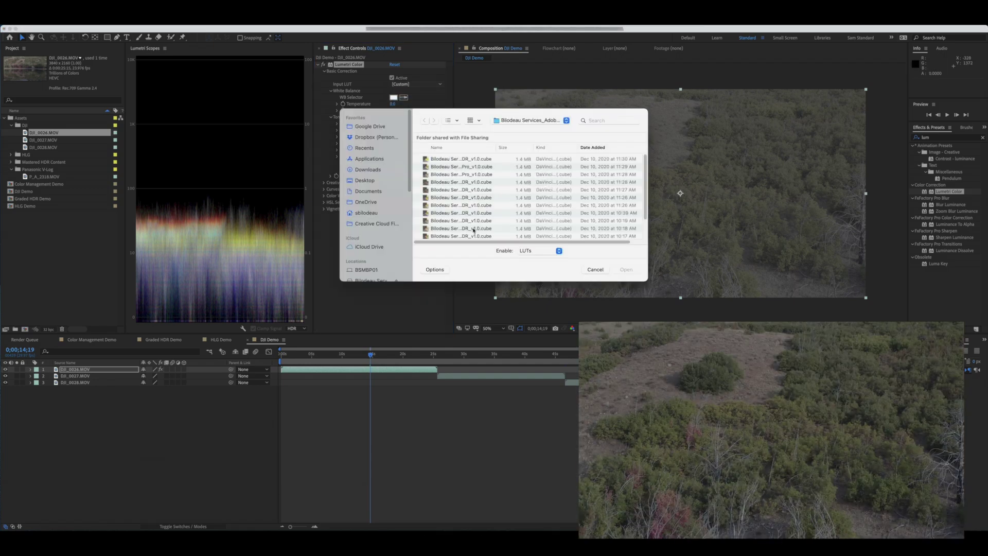
{"action": "left_click_drag", "start_coordinate": [495, 148], "coordinate": [569, 152]}
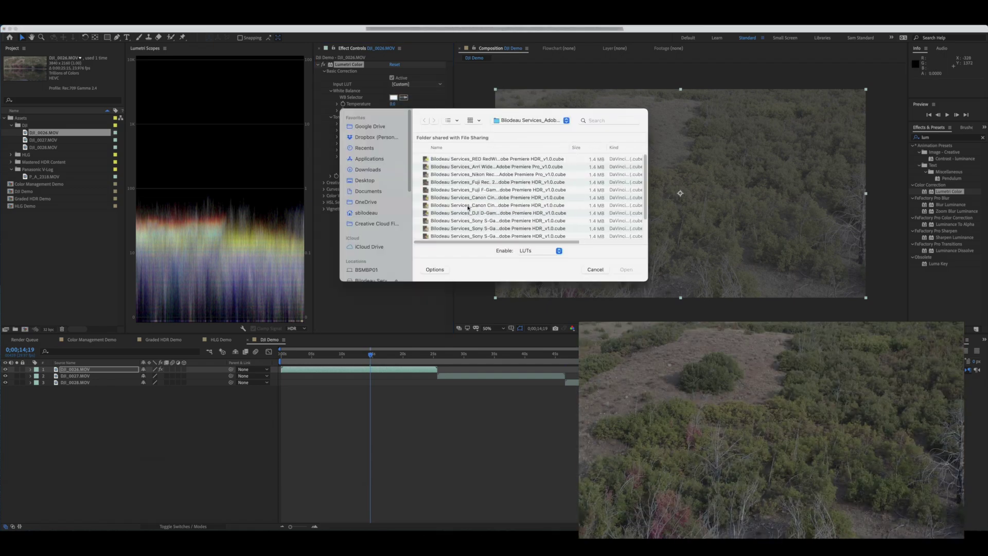
{"action": "left_click", "coordinate": [491, 214]}
{"action": "left_click", "coordinate": [626, 270]}
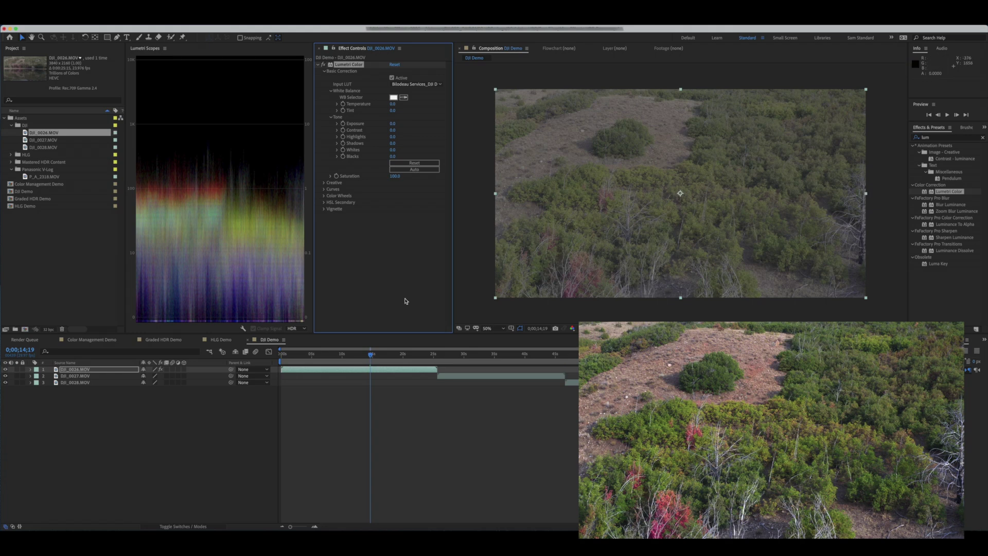
{"action": "left_click_drag", "start_coordinate": [325, 356], "coordinate": [300, 359]}
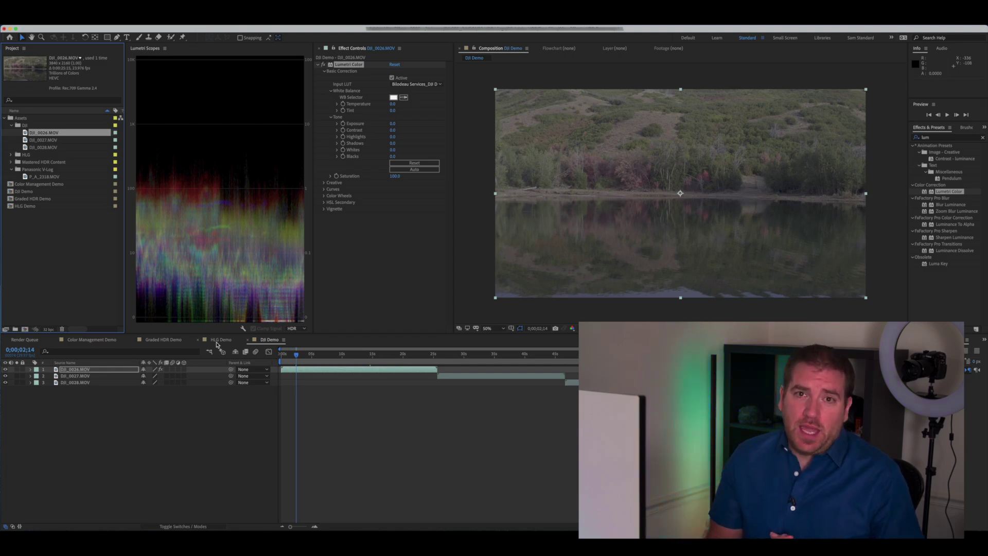
In the HLG Demo comp, go to timecode 16:41:19:13 and select the P_A_2360.MOV layer
{"action": "left_click", "coordinate": [217, 341]}
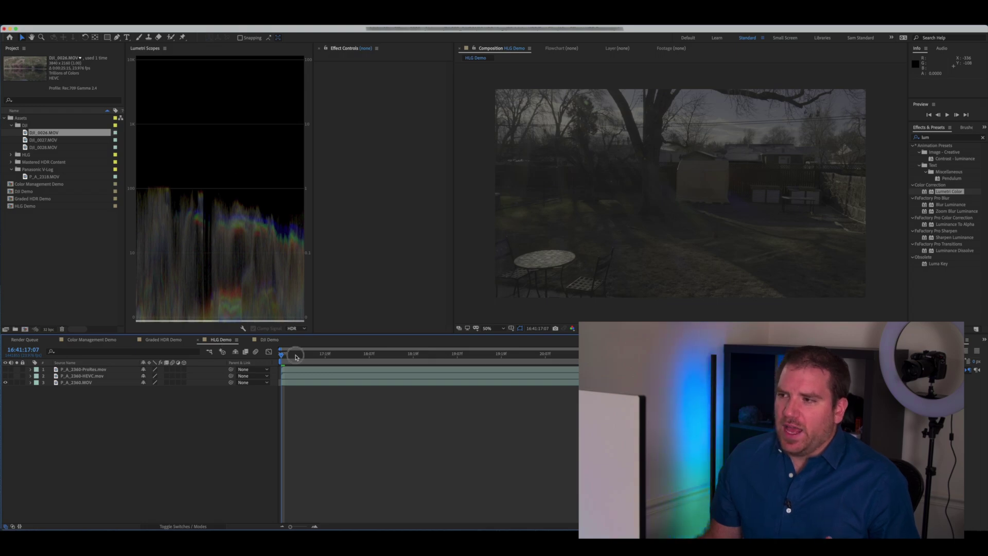
{"action": "left_click_drag", "start_coordinate": [296, 357], "coordinate": [494, 362]}
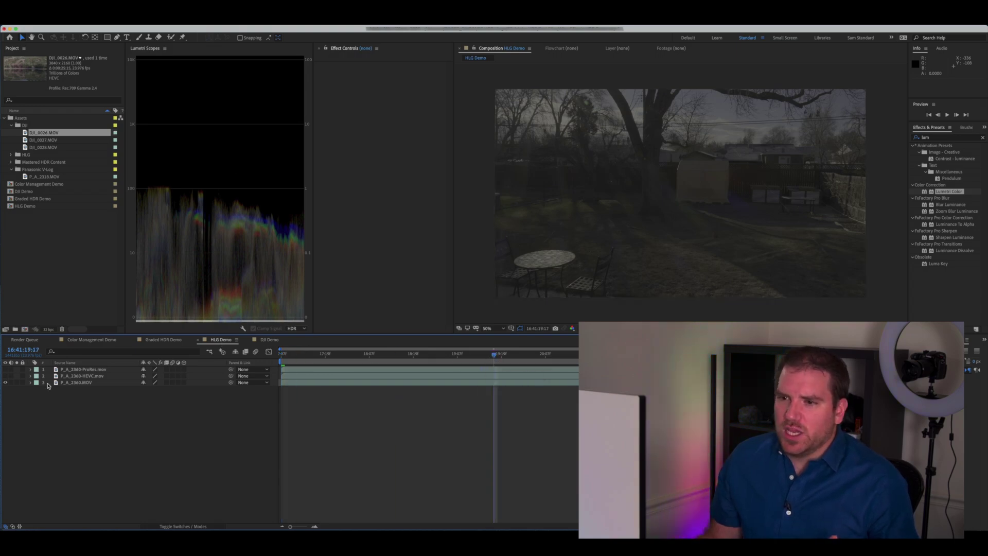
{"action": "left_click", "coordinate": [28, 380]}
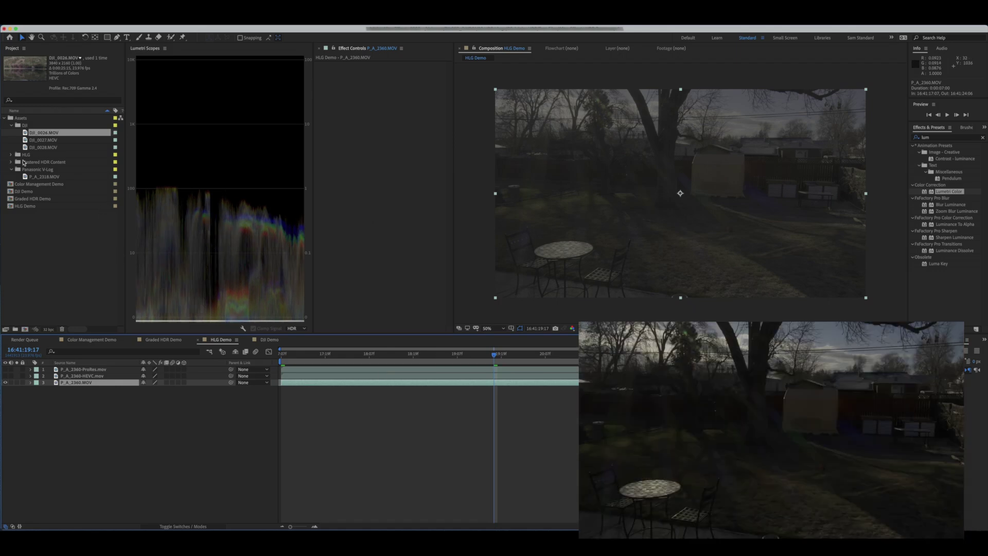
{"action": "left_click", "coordinate": [12, 170]}
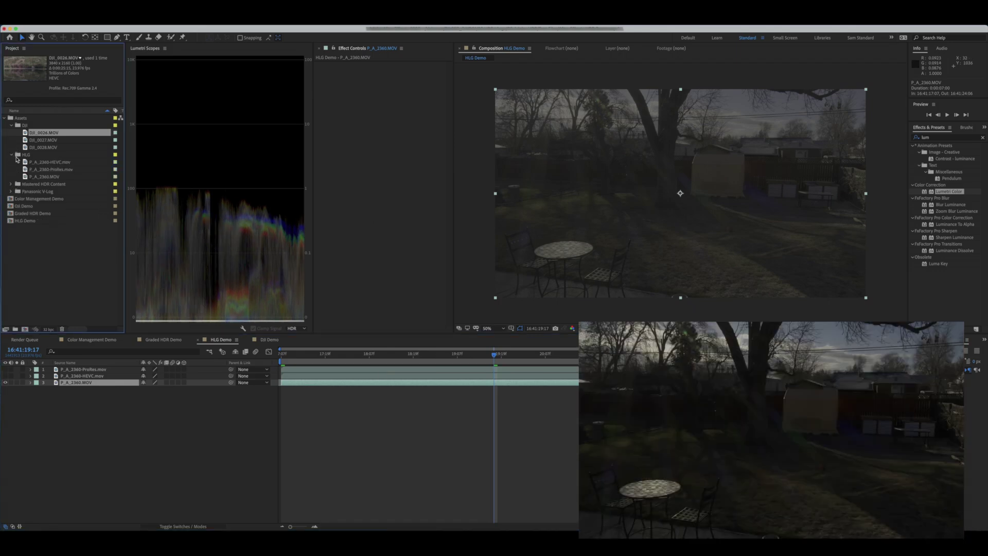
Assign Rec.2100 HLG Scene W63 to P_A_2360.MOV and advance the playhead one frame
{"action": "right_click", "coordinate": [51, 176]}
{"action": "mouse_move", "coordinate": [98, 234]}
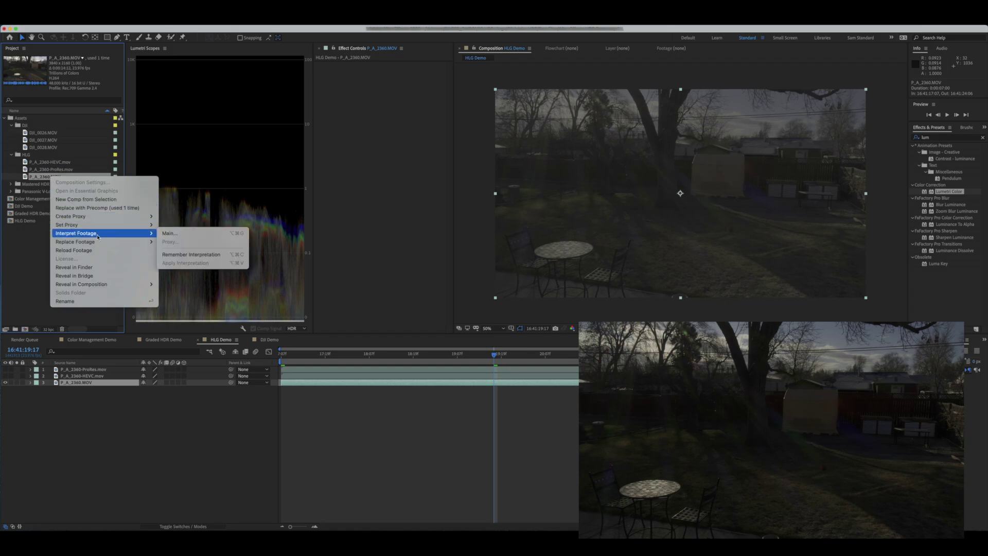
{"action": "left_click", "coordinate": [203, 235]}
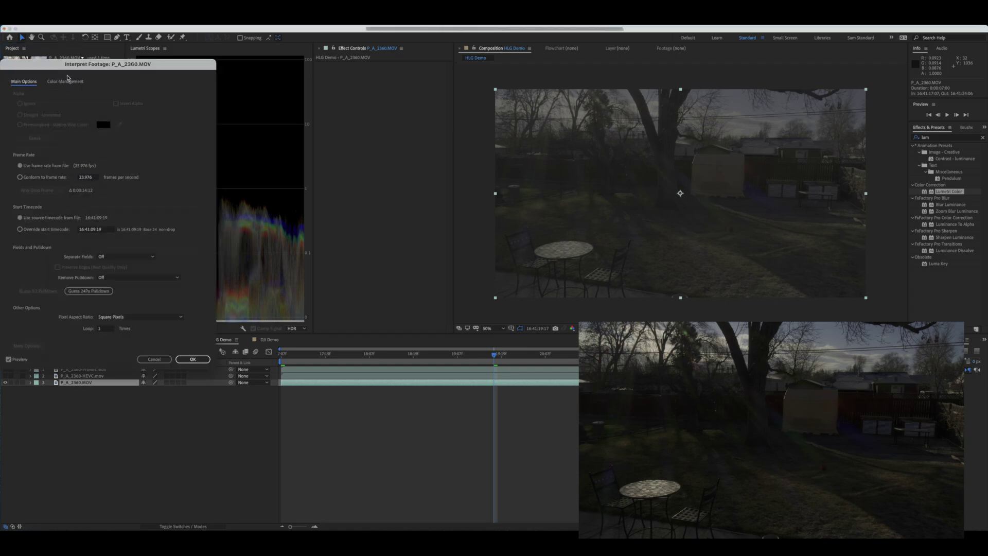
{"action": "left_click", "coordinate": [65, 81]}
{"action": "left_click", "coordinate": [89, 123]}
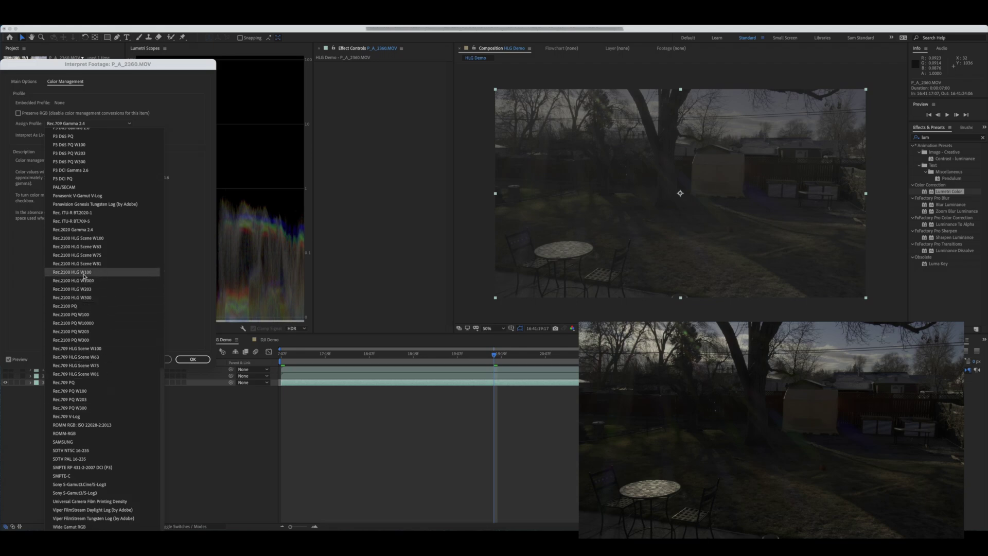
{"action": "left_click", "coordinate": [99, 248]}
{"action": "left_click", "coordinate": [202, 361]}
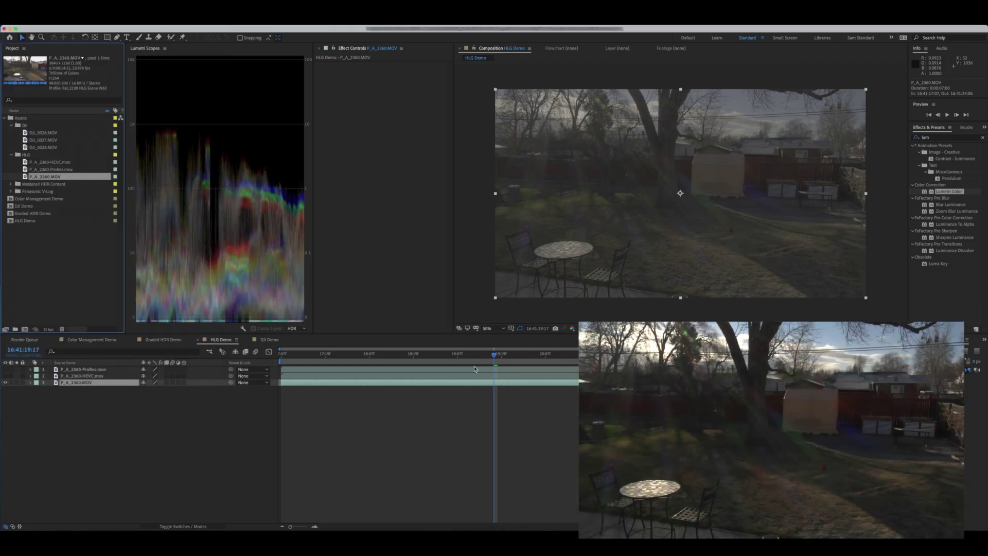
{"action": "left_click", "coordinate": [494, 356]}
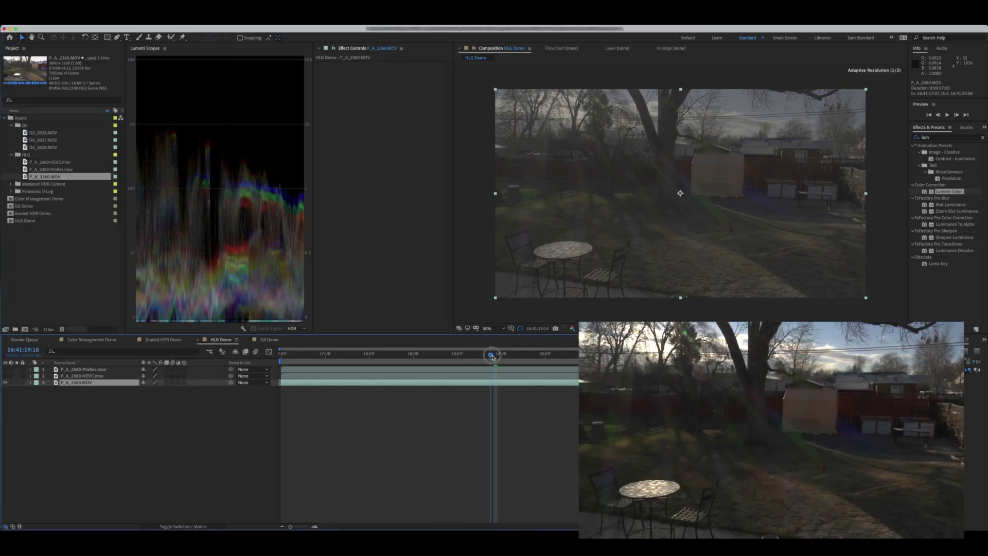
{"action": "left_click_drag", "start_coordinate": [496, 357], "coordinate": [498, 357]}
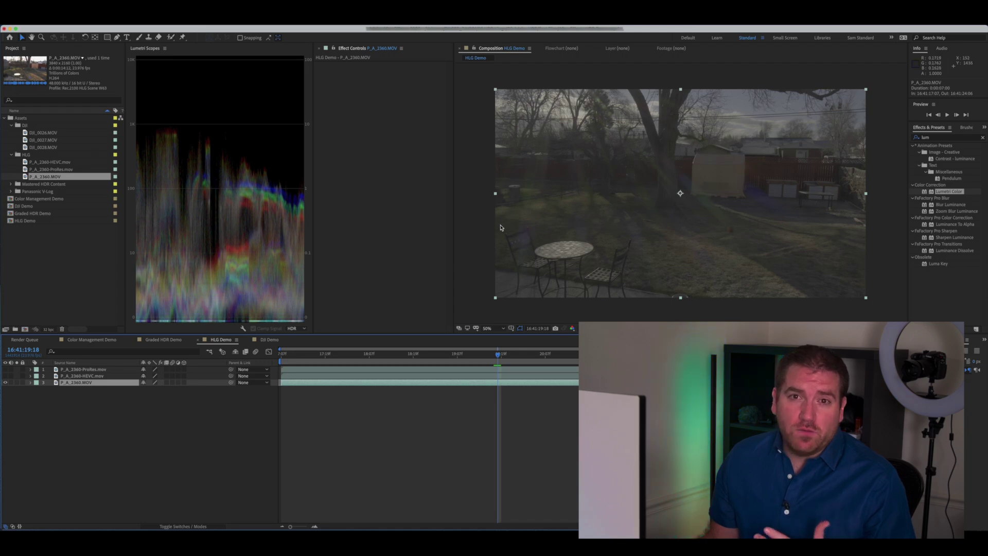
Assign Rec.2100 HLG Scene W63 to P_A_2360-HEVC.mov, hiding layers to compare it with ProRes
{"action": "left_click", "coordinate": [5, 376]}
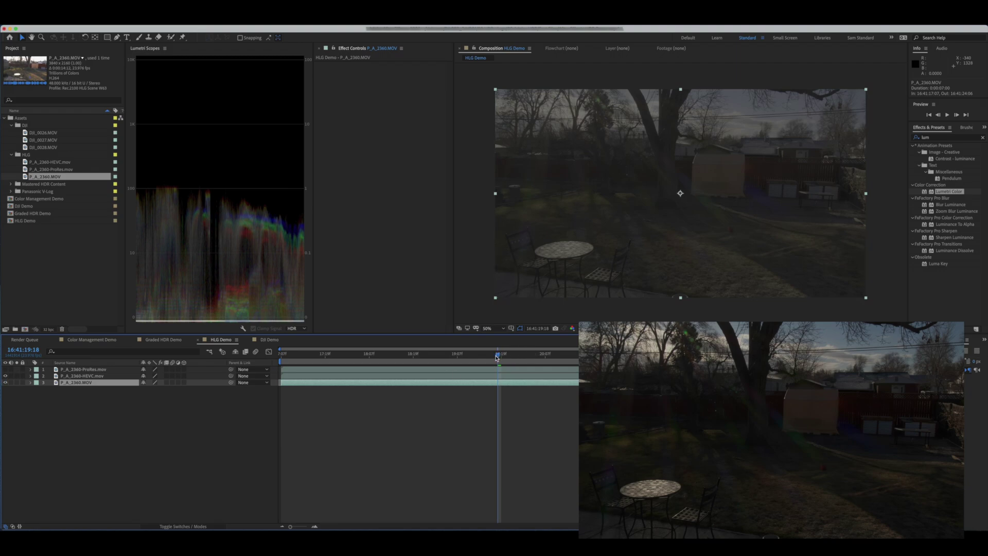
{"action": "left_click", "coordinate": [93, 376]}
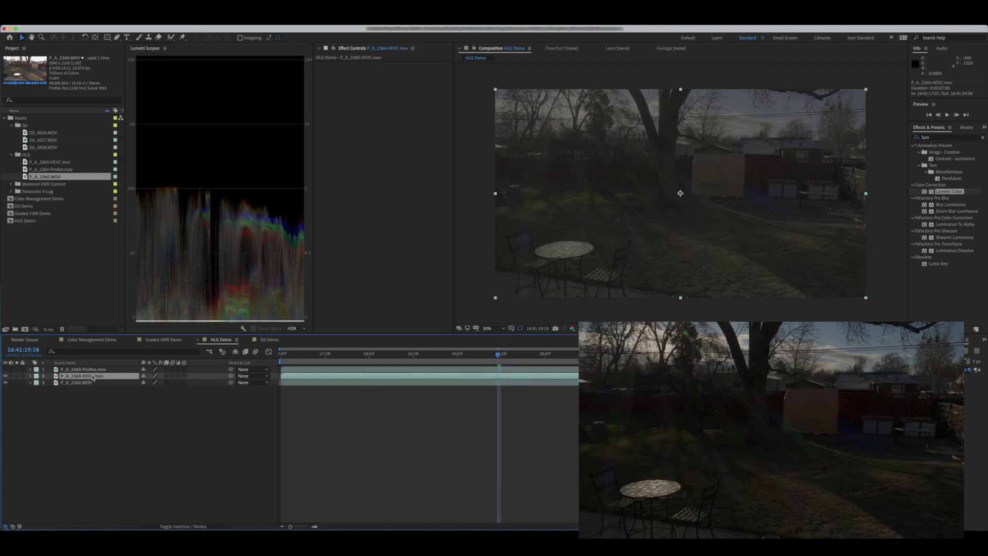
{"action": "right_click", "coordinate": [56, 163]}
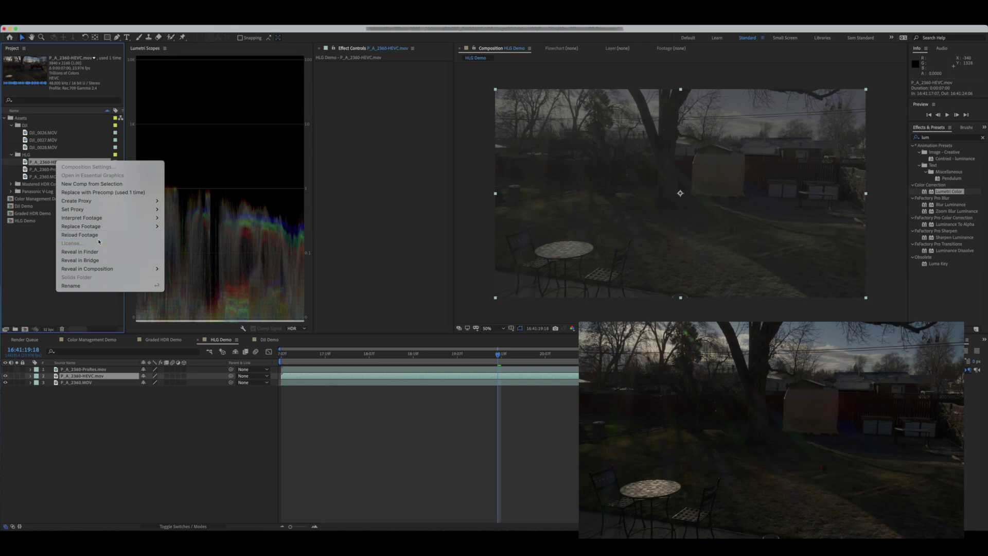
{"action": "left_click", "coordinate": [204, 220]}
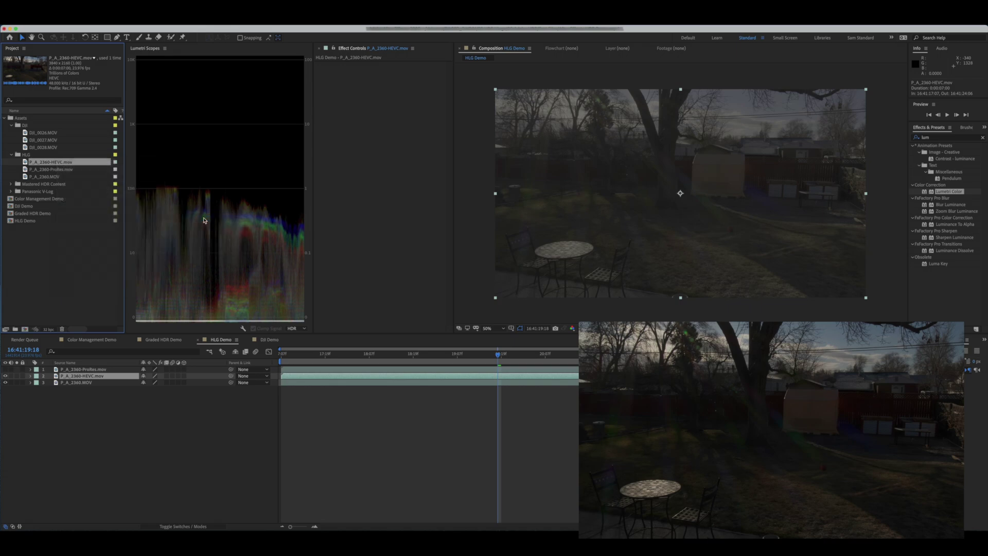
{"action": "left_click", "coordinate": [56, 84]}
{"action": "left_click", "coordinate": [75, 123]}
{"action": "scroll", "coordinate": [85, 252], "scroll_direction": "down", "scroll_amount": 5}
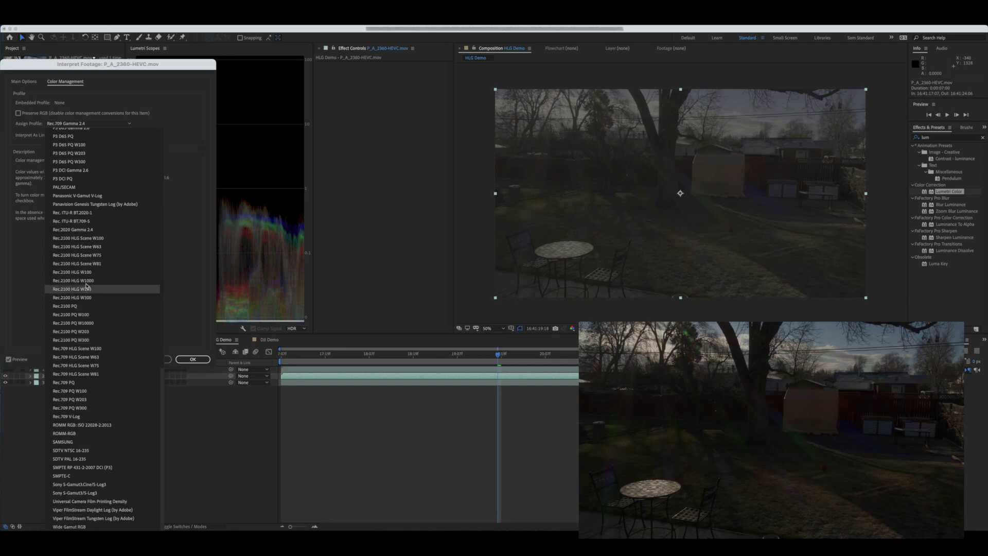
{"action": "left_click", "coordinate": [97, 248]}
{"action": "left_click", "coordinate": [192, 358]}
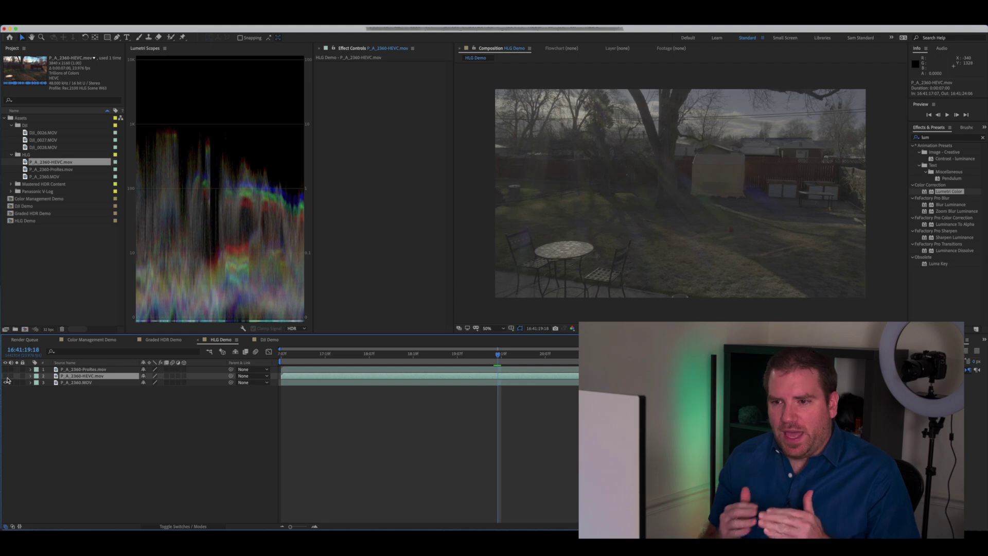
{"action": "left_click", "coordinate": [6, 375]}
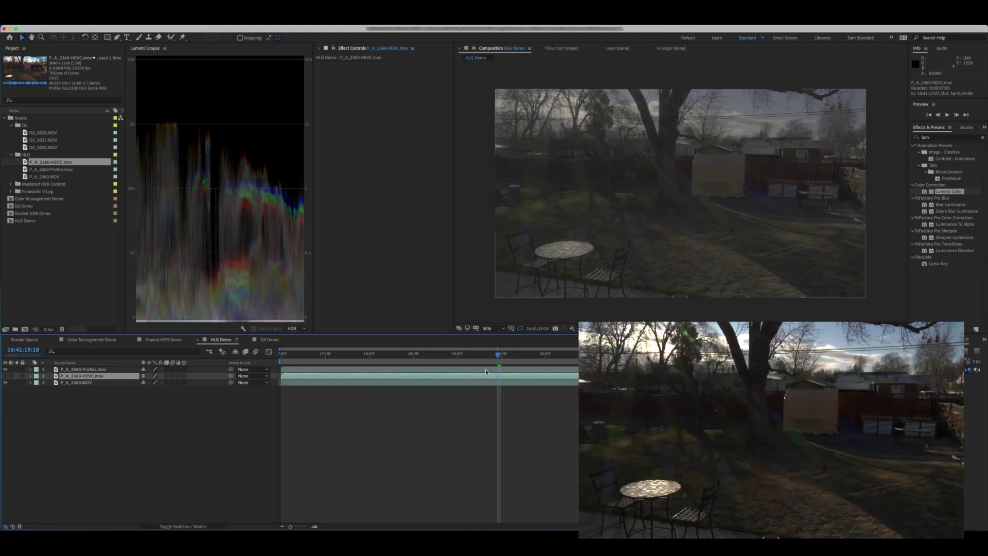
{"action": "left_click", "coordinate": [78, 371]}
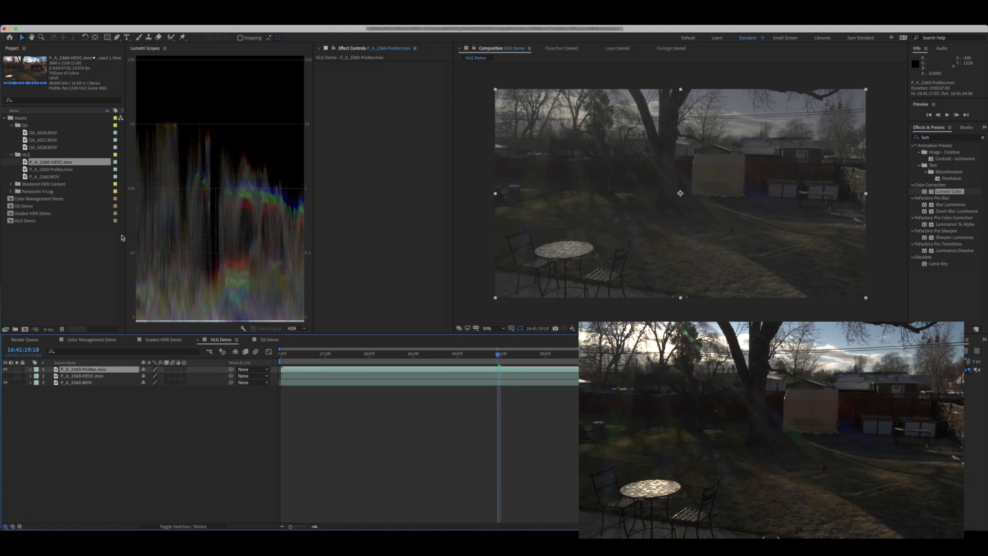
Toggle Preserve RGB off and on for the ProRes clip, keeping its embedded Rec. 2100 HLG profile
{"action": "right_click", "coordinate": [58, 163]}
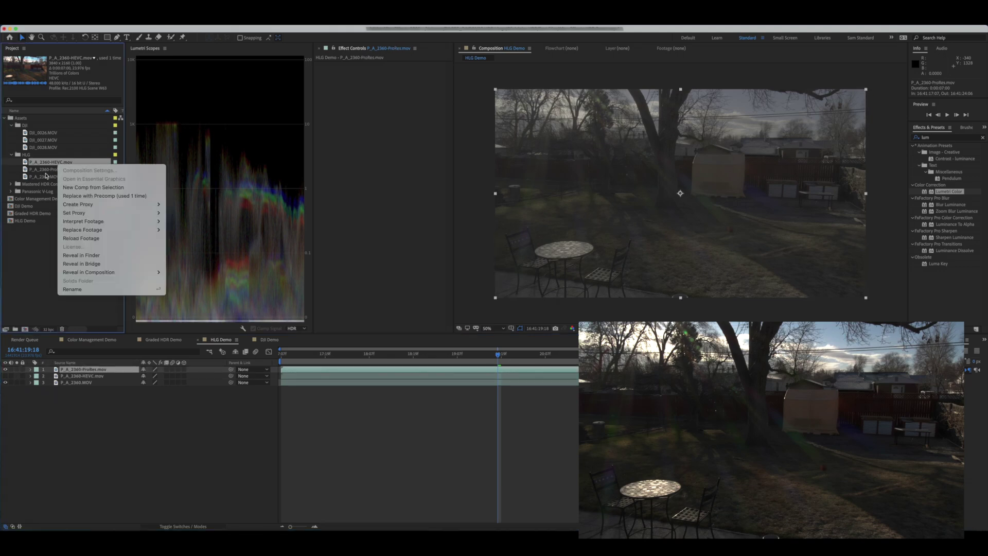
{"action": "right_click", "coordinate": [46, 170]}
{"action": "mouse_move", "coordinate": [93, 227]}
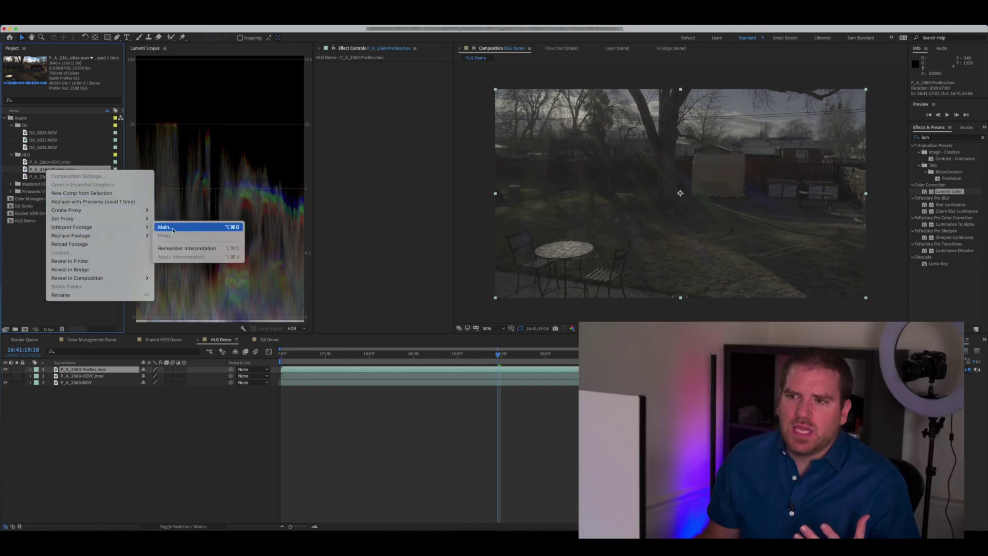
{"action": "left_click", "coordinate": [173, 230]}
{"action": "left_click", "coordinate": [71, 83]}
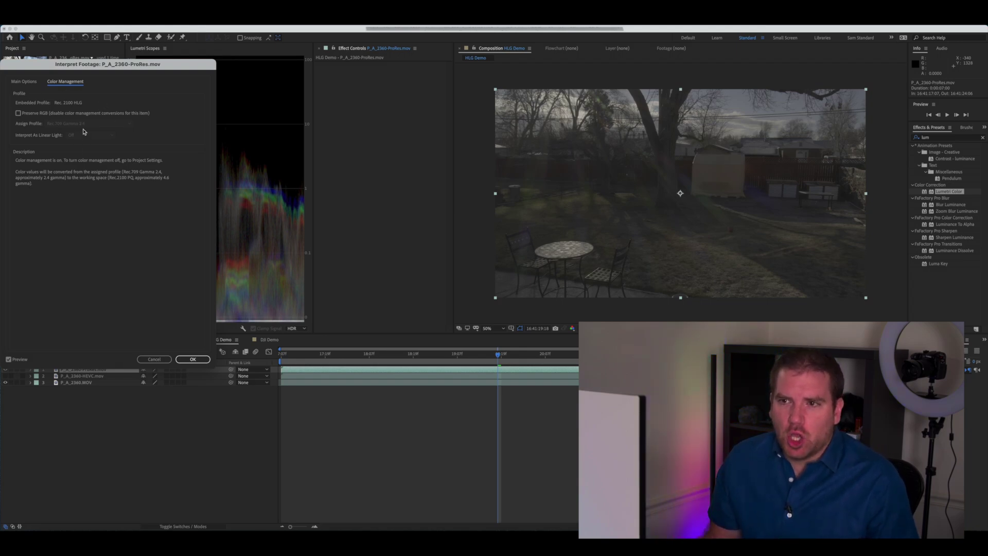
{"action": "left_click", "coordinate": [18, 113]}
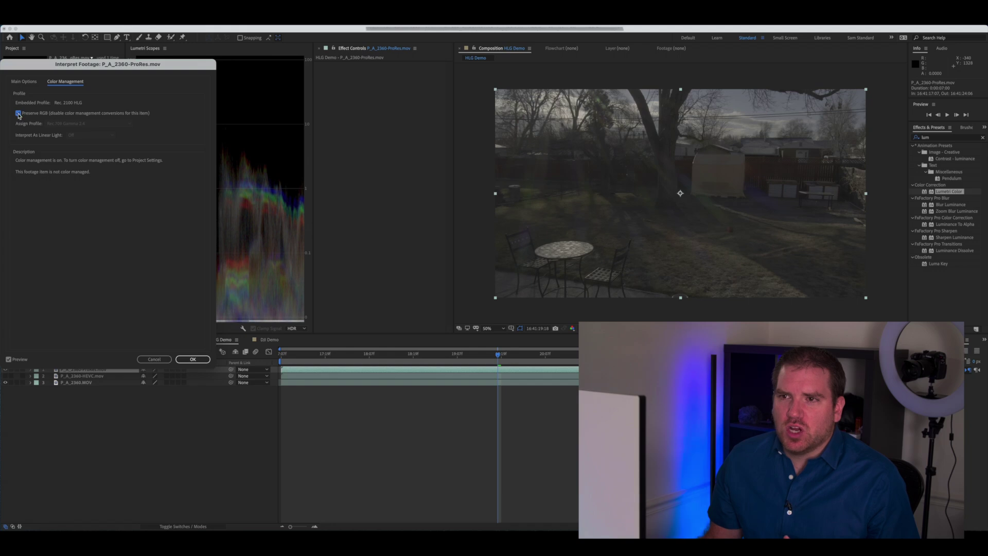
{"action": "left_click", "coordinate": [18, 113]}
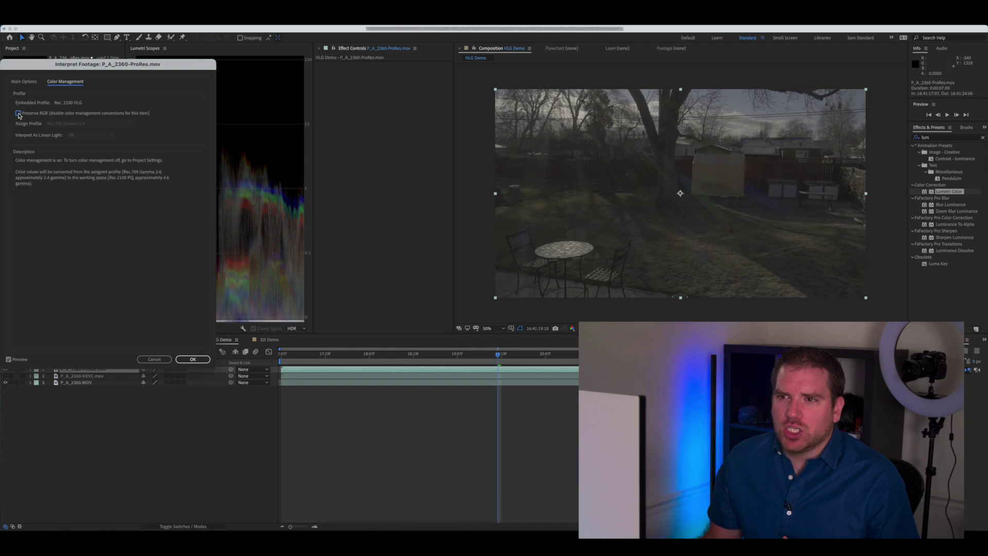
{"action": "left_click", "coordinate": [193, 360]}
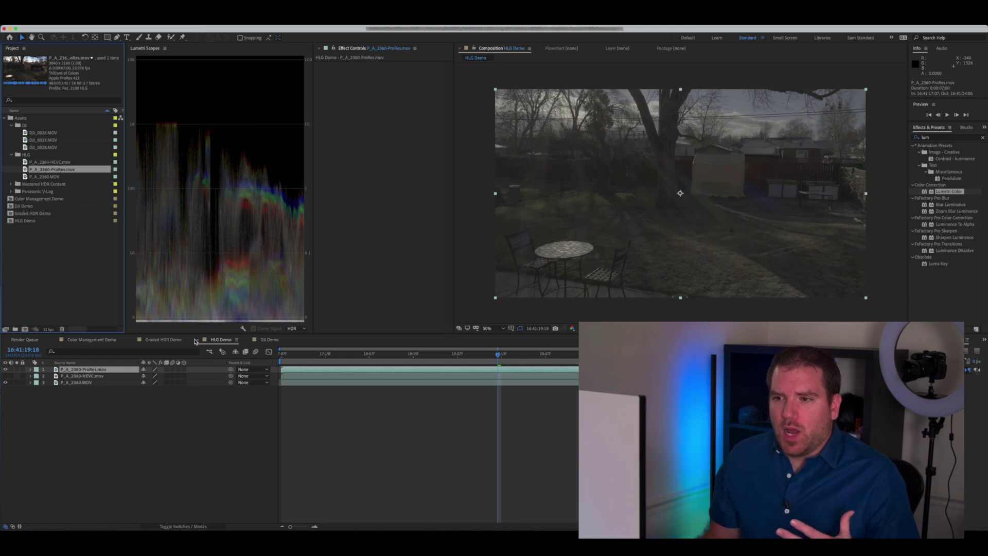
{"action": "left_click", "coordinate": [164, 340]}
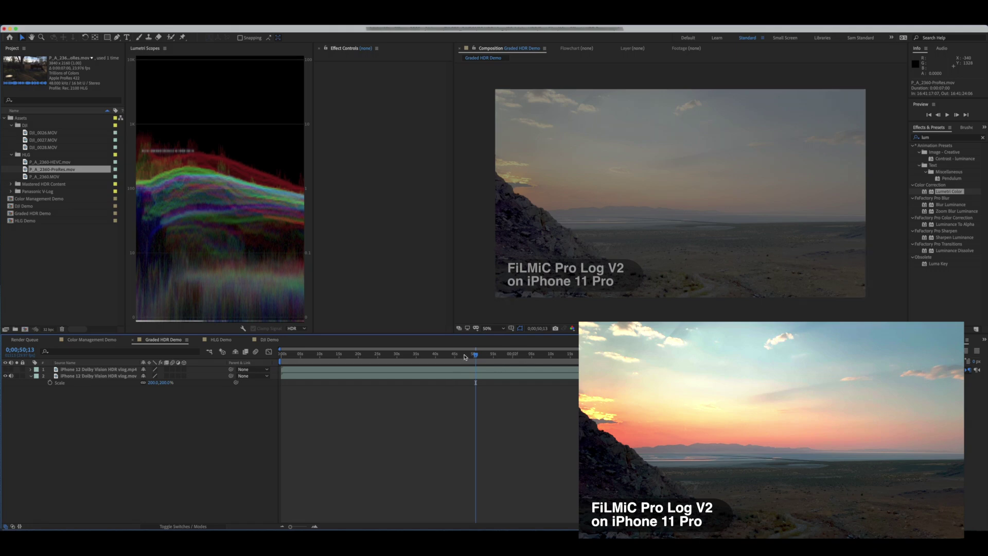
Scrub to the FiLMiC Pro Log V2 sunset shot and select the iPhone 12 Dolby Vision HDR vlog.mp4 layer
{"action": "left_click_drag", "start_coordinate": [323, 355], "coordinate": [476, 365]}
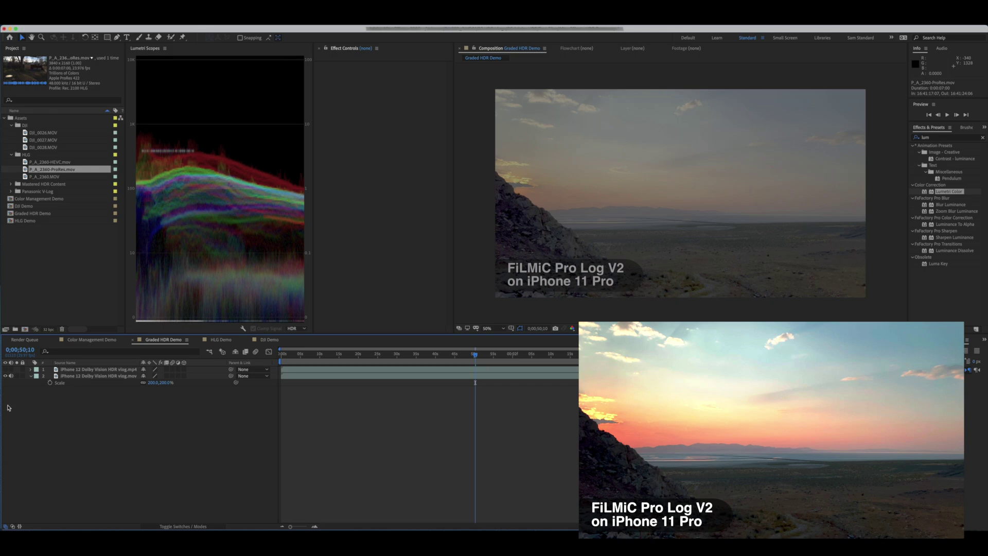
{"action": "left_click", "coordinate": [95, 371]}
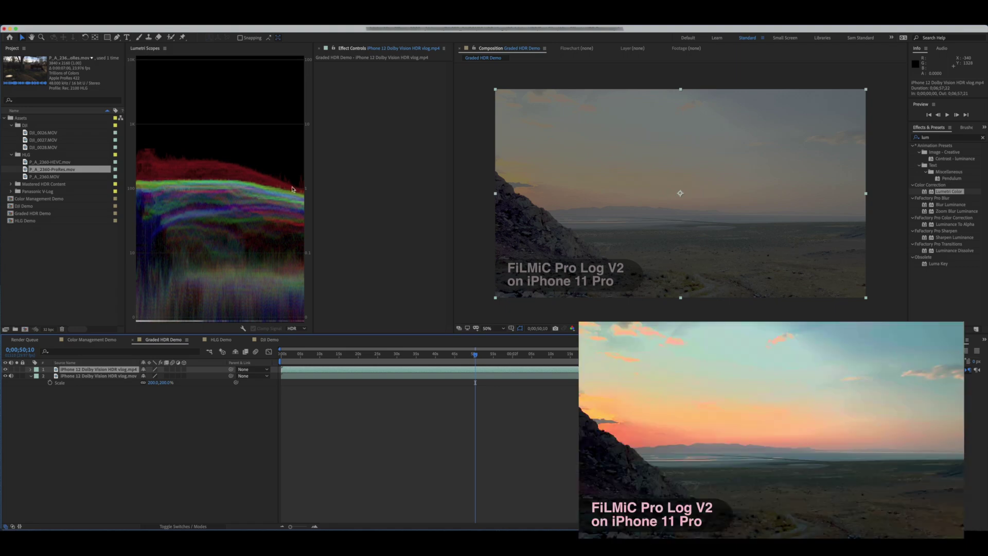
Turn off the iPhone 12 Dolby Vision HDR vlog.mp4 layer's visibility and select the .mov layer beneath it
{"action": "left_click", "coordinate": [5, 370]}
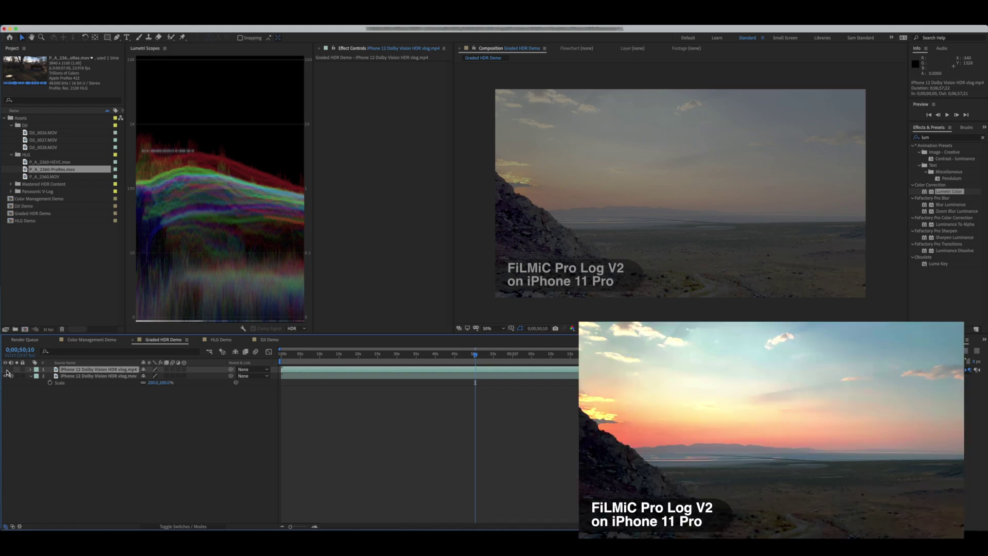
{"action": "left_click", "coordinate": [109, 377]}
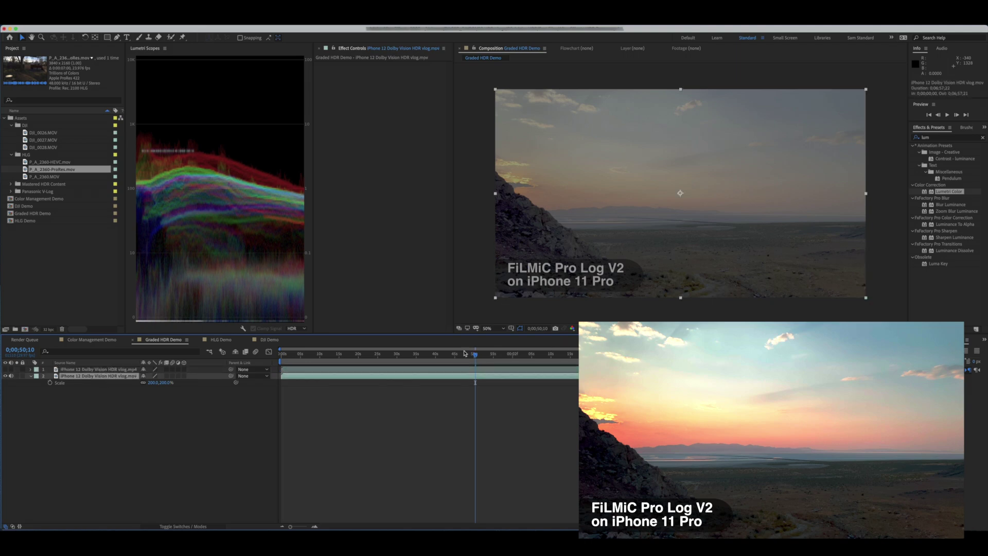